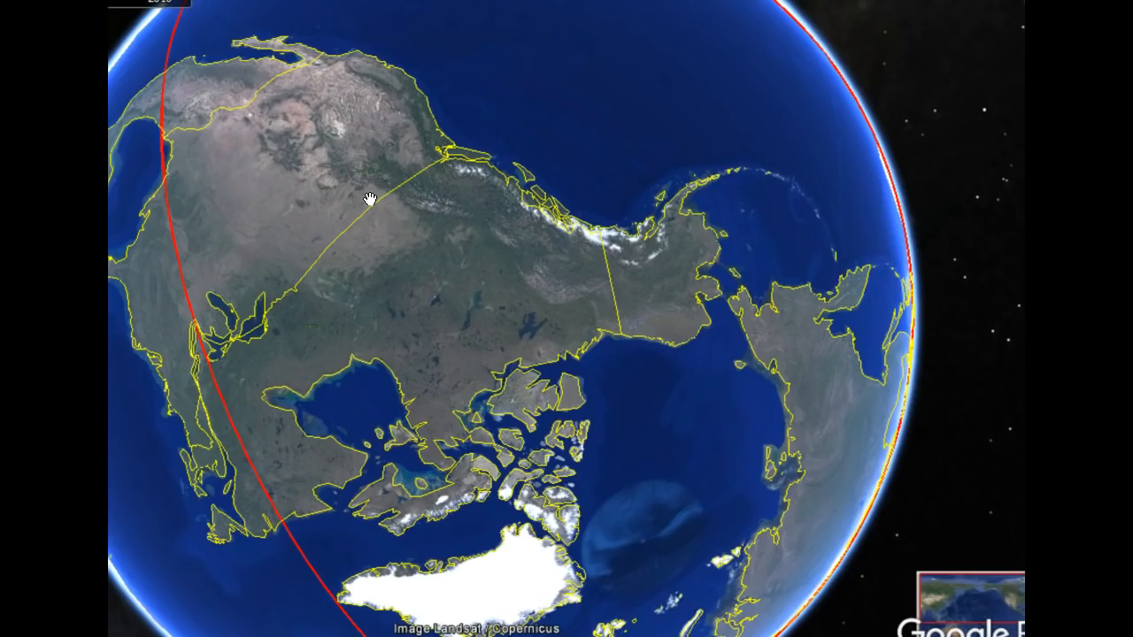
Trace the red great-circle lines around the globe across North America, the Atlantic, South America and Africa
drag(370, 199, 587, 215)
scroll(546, 278, down, 5)
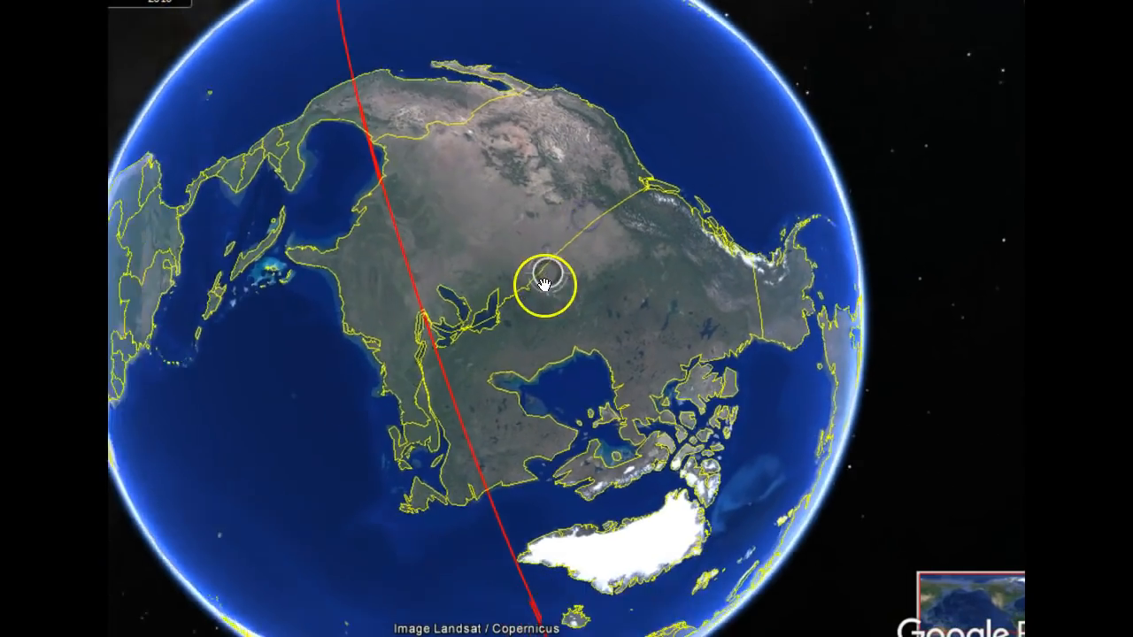
drag(659, 382, 561, 151)
drag(663, 536, 647, 323)
drag(402, 348, 475, 327)
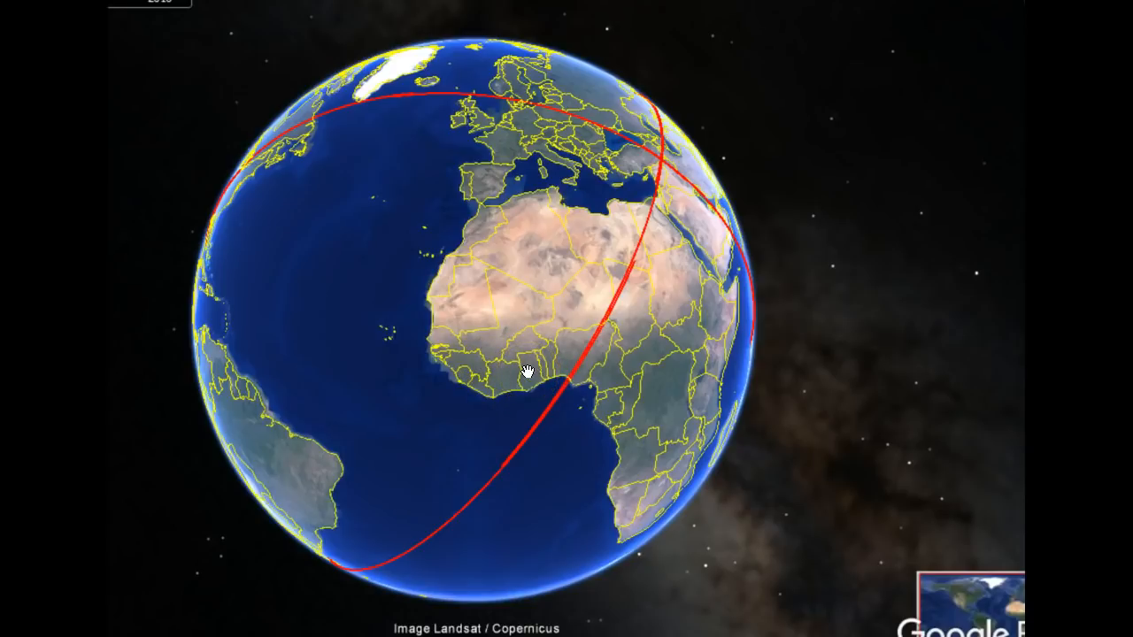
drag(459, 368, 667, 257)
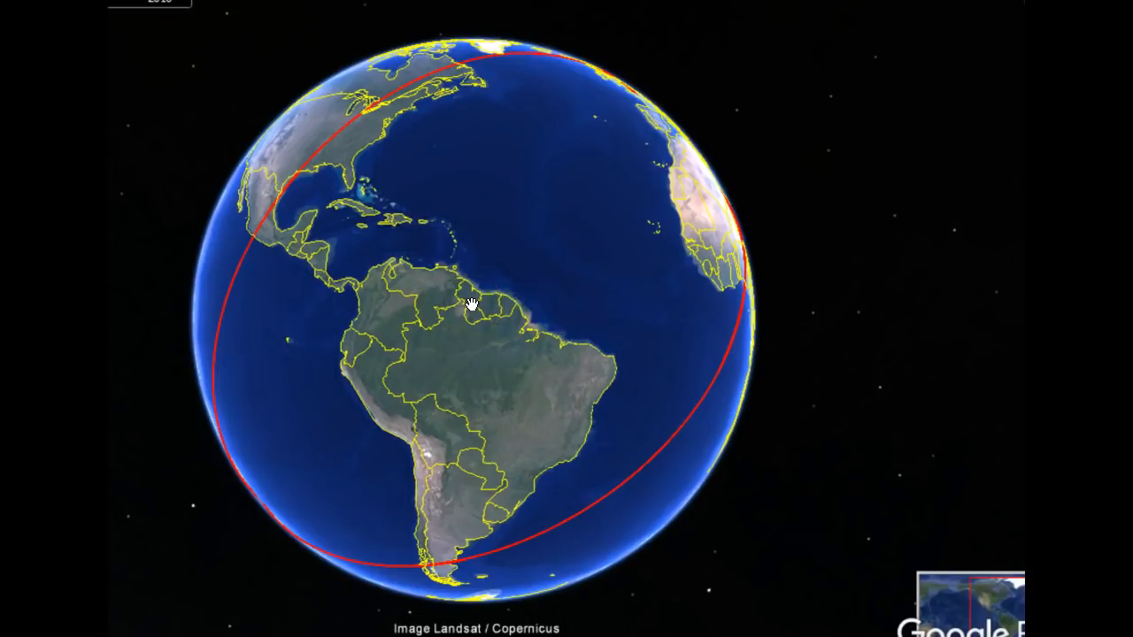
drag(544, 222, 304, 341)
drag(579, 296, 327, 388)
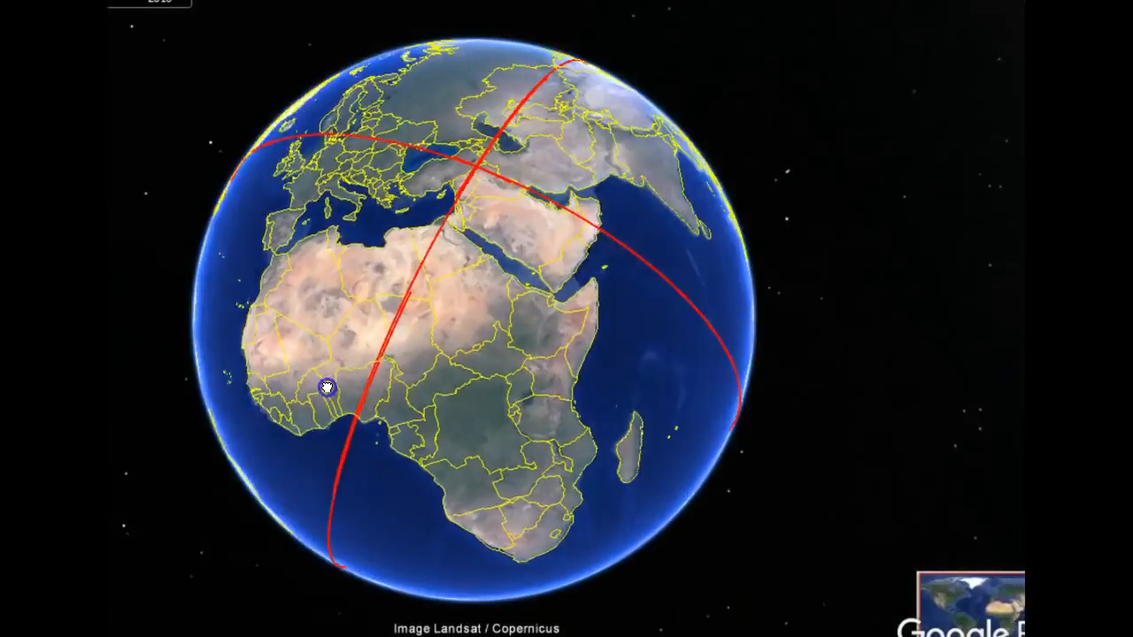
Follow the red lines across Asia, the Indian Ocean, Australia and the Arctic on the globe
drag(581, 301, 455, 469)
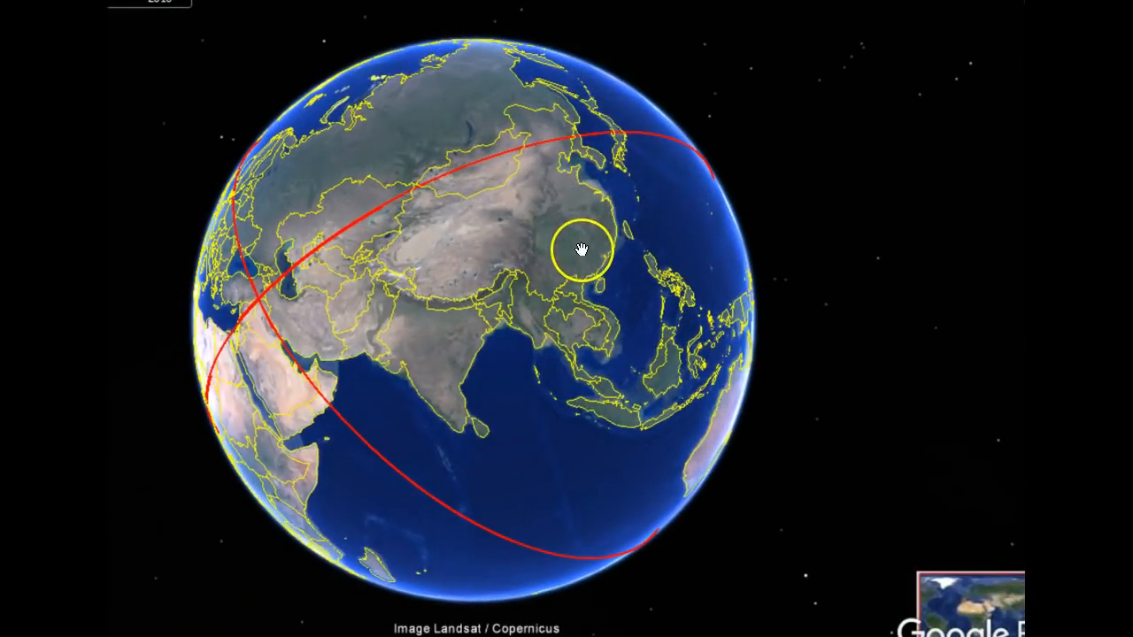
drag(637, 286, 378, 244)
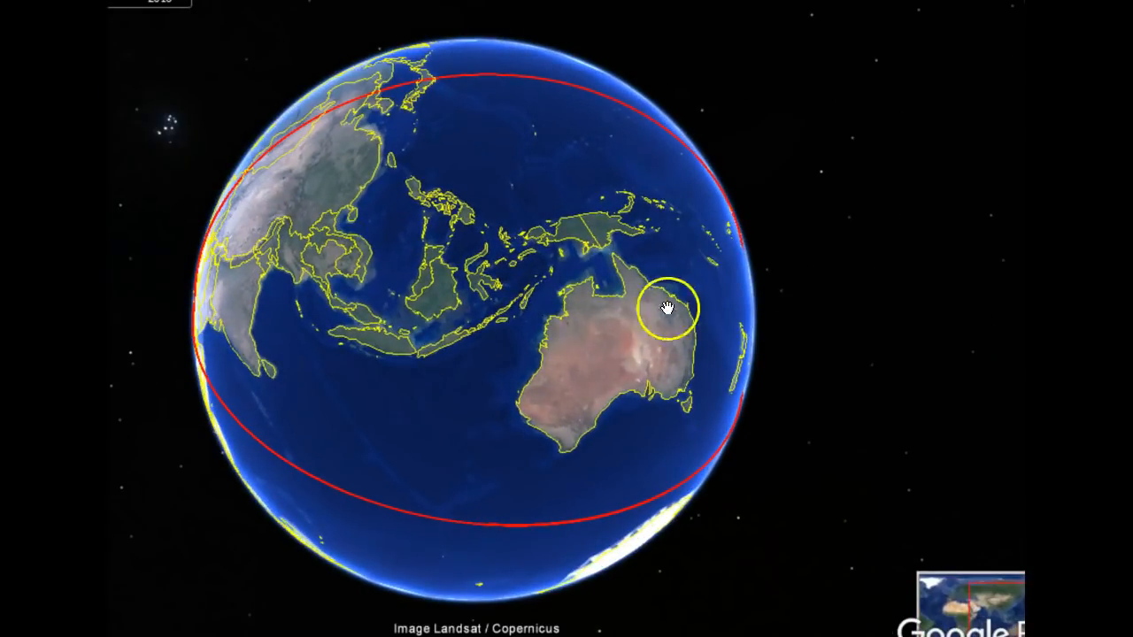
drag(476, 294, 579, 342)
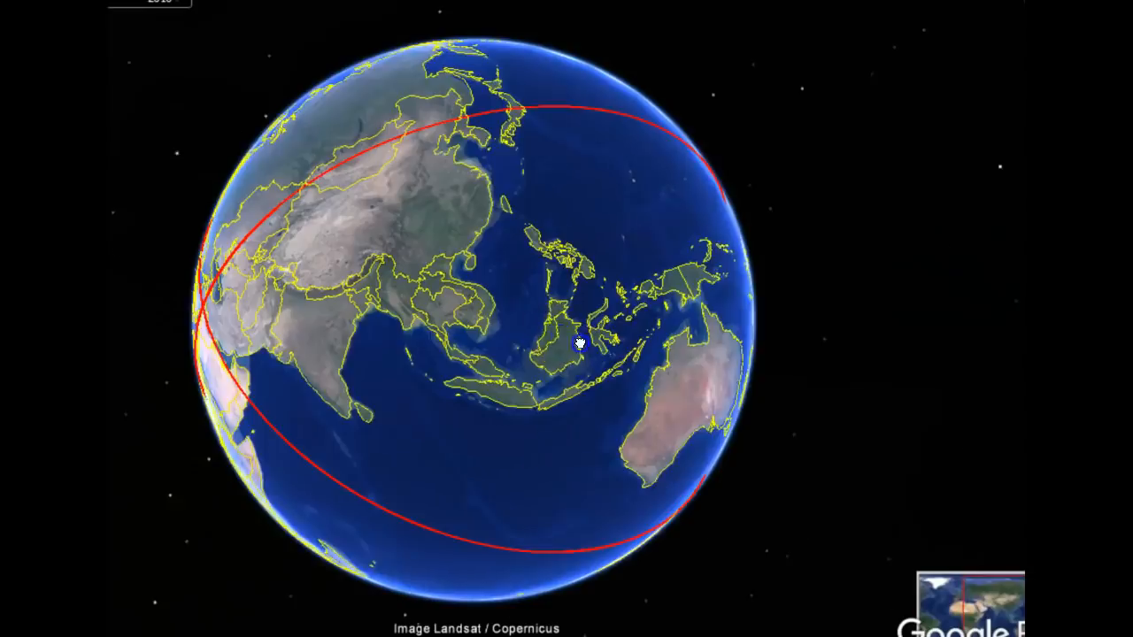
drag(486, 307, 547, 350)
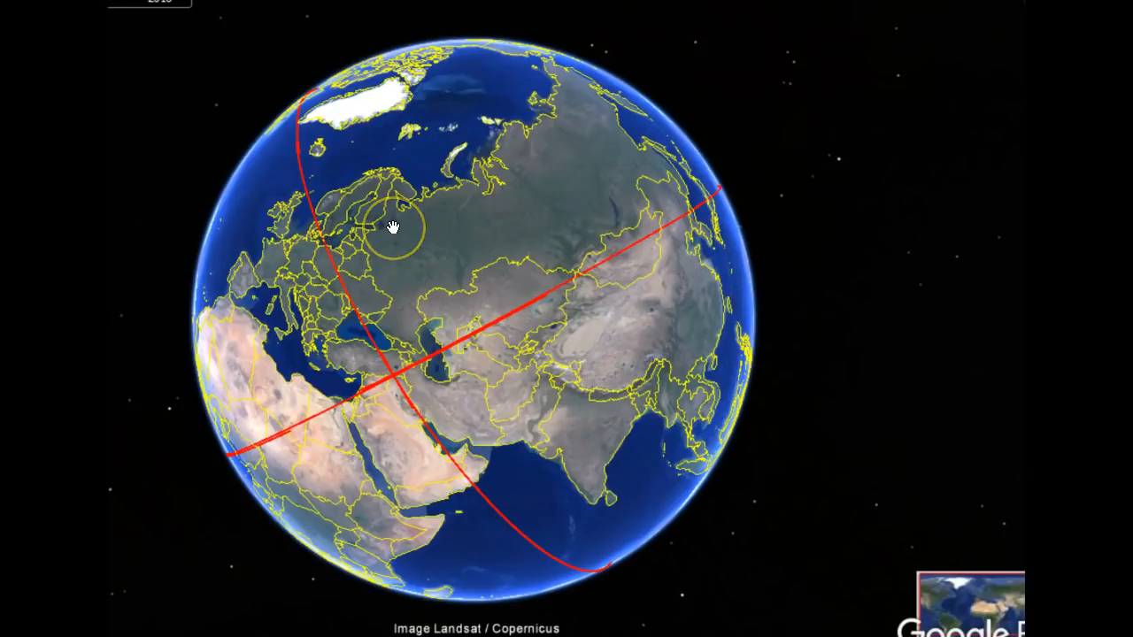
drag(481, 177, 482, 354)
drag(490, 215, 561, 183)
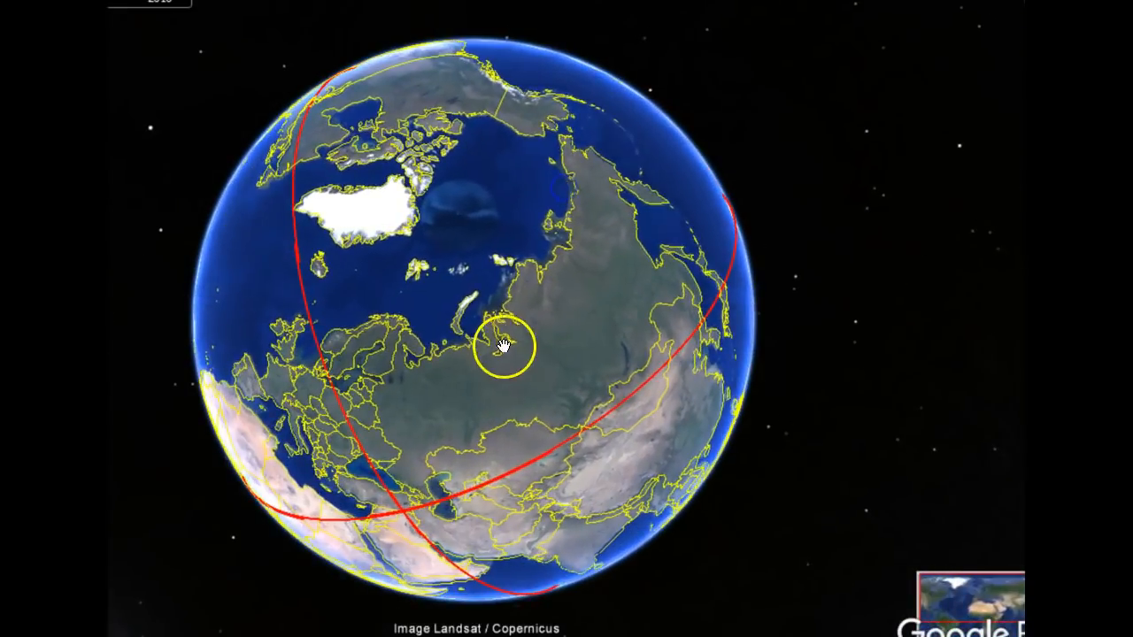
drag(506, 346, 525, 164)
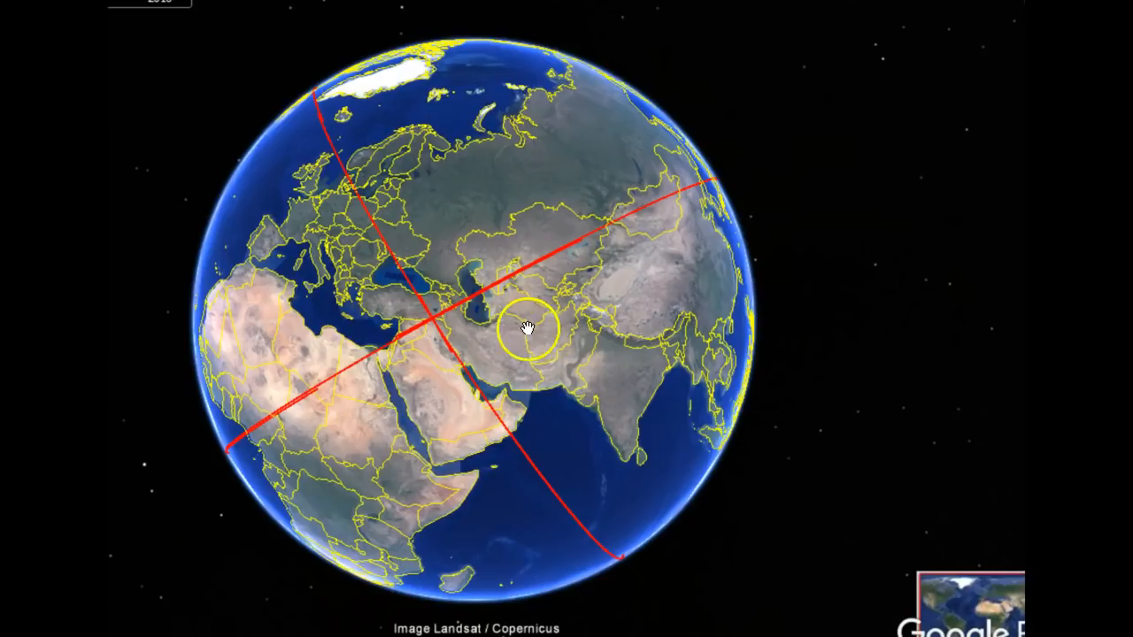
Zoom in to the crossing of the red lines near Şırnak and examine the ground around the photo marker
scroll(457, 288, up, 5)
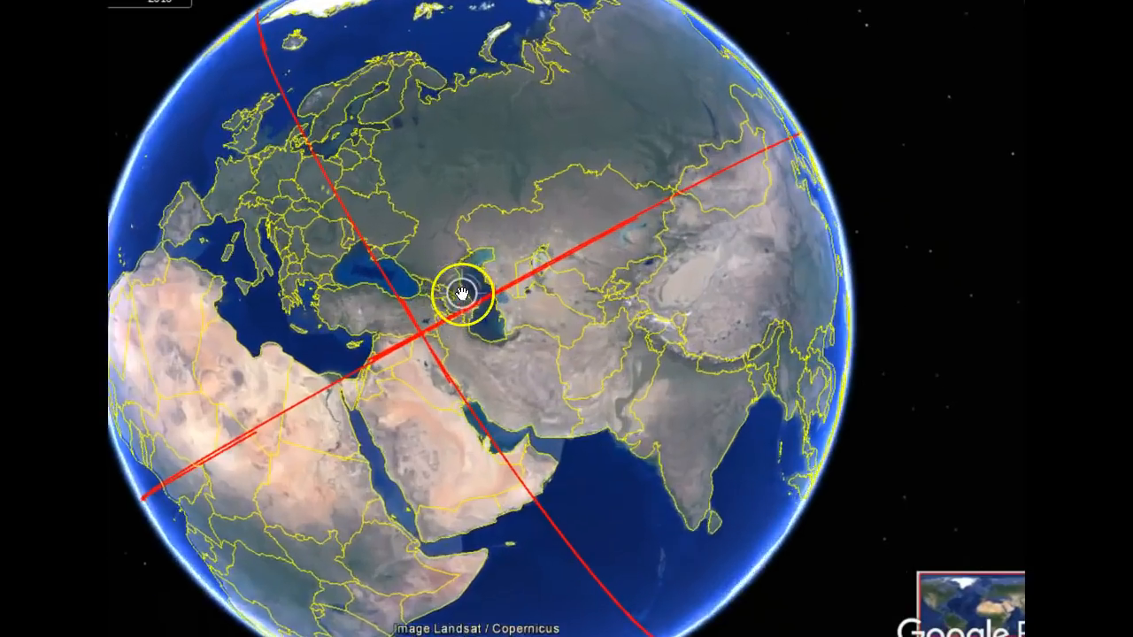
scroll(366, 369, up, 5)
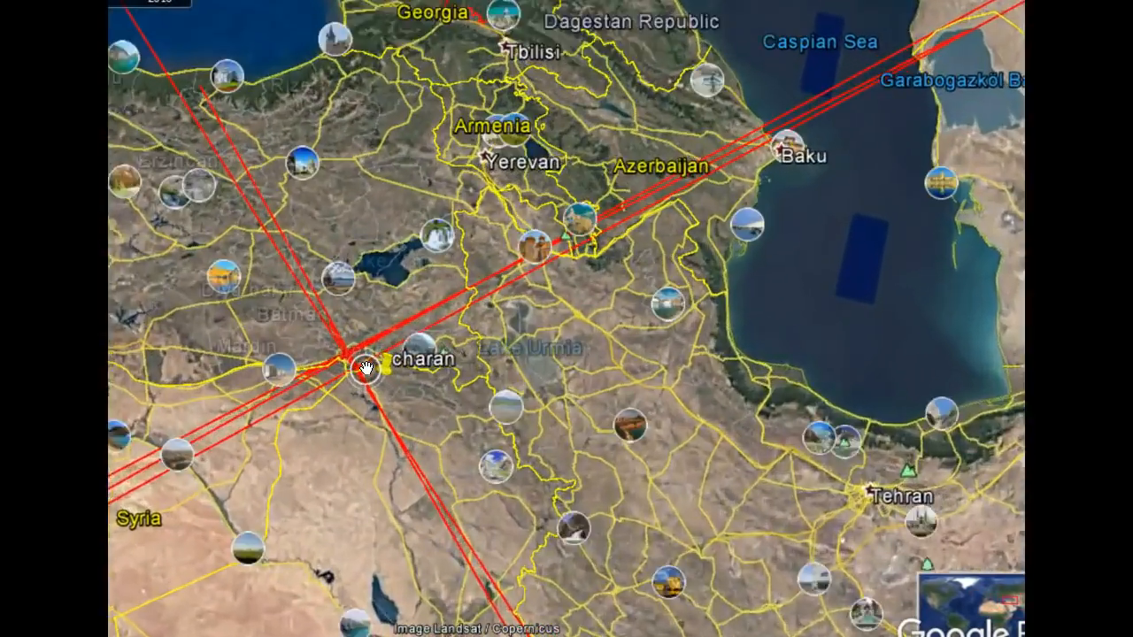
scroll(366, 368, up, 5)
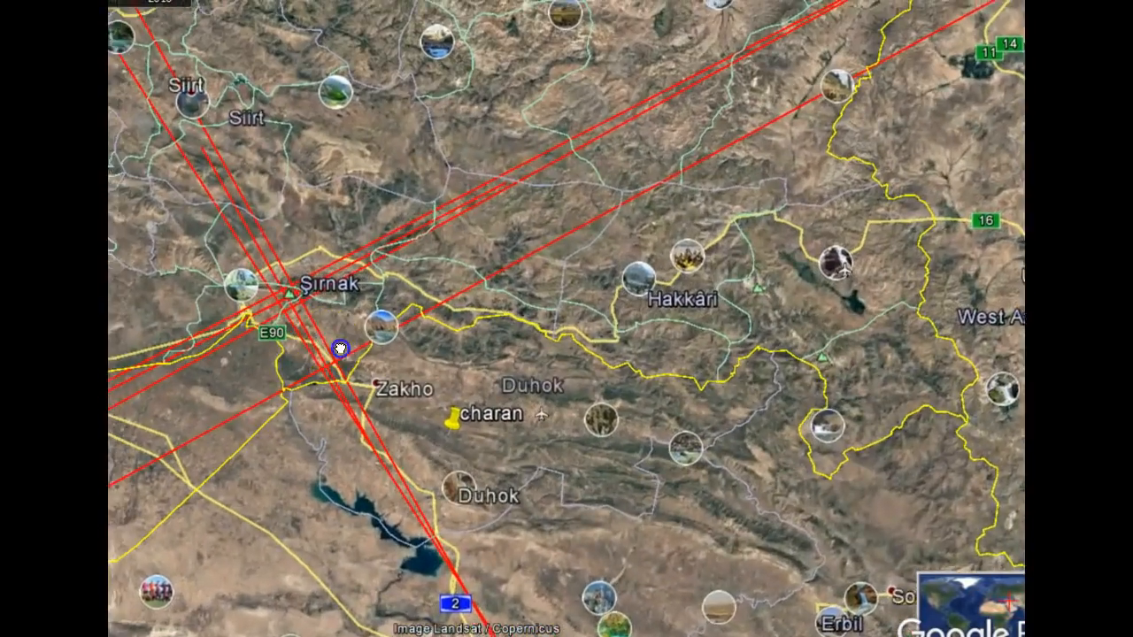
scroll(377, 348, up, 5)
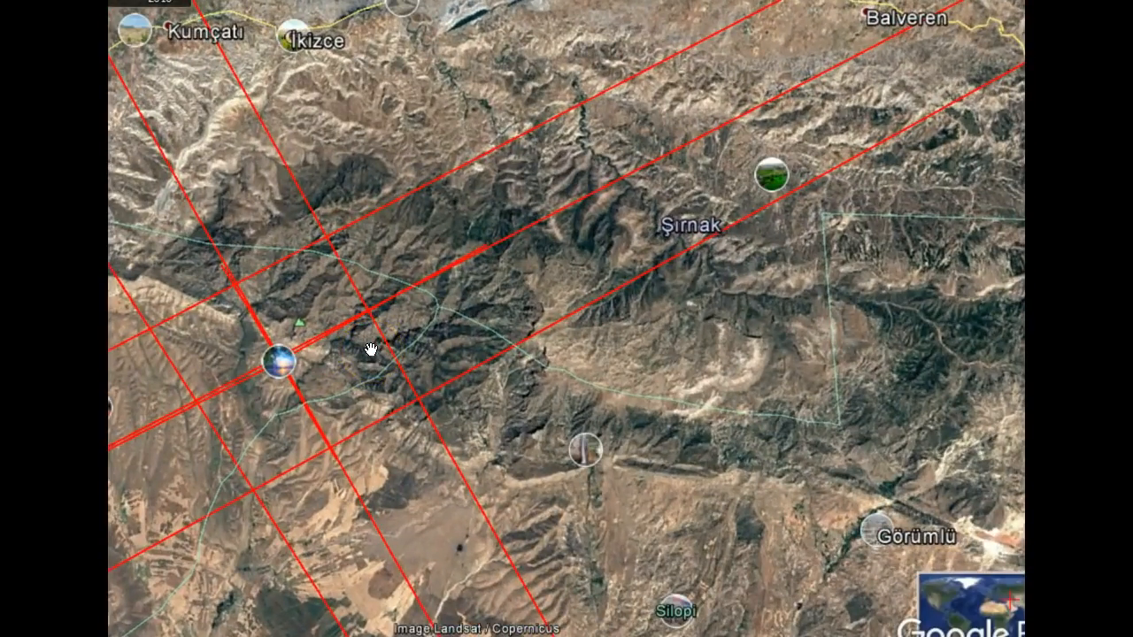
scroll(276, 359, up, 5)
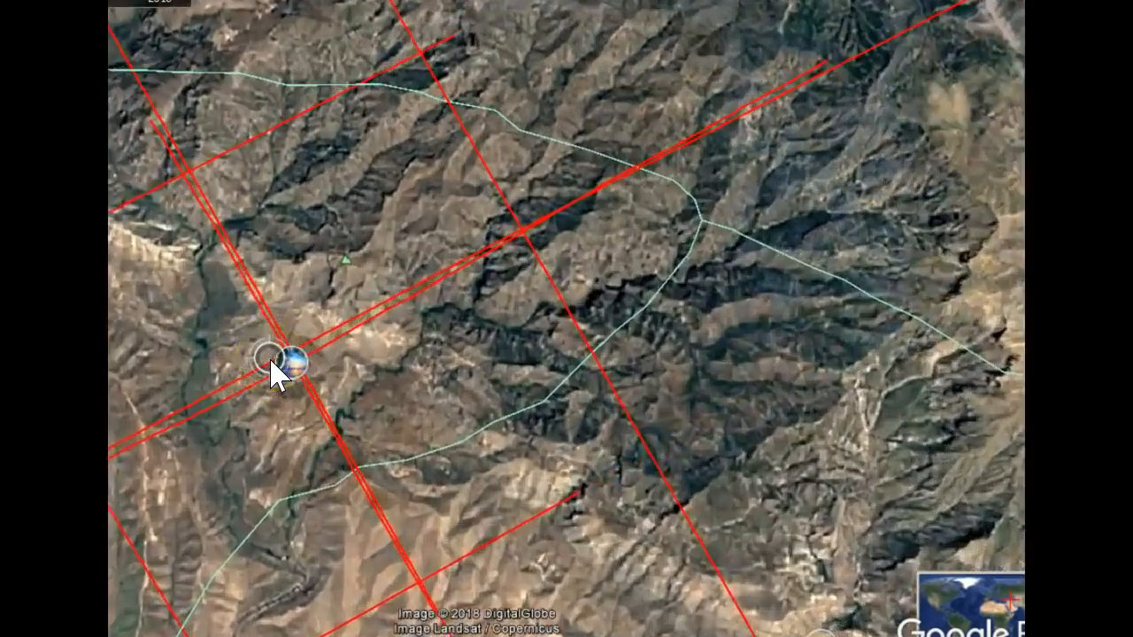
scroll(339, 354, up, 4)
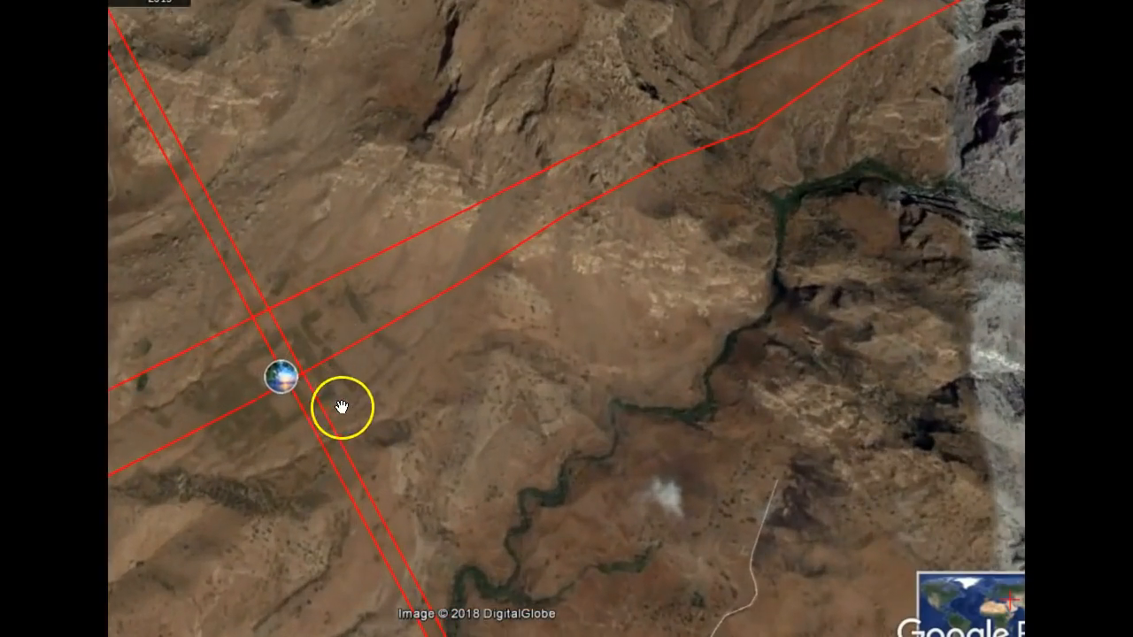
drag(340, 384, 326, 302)
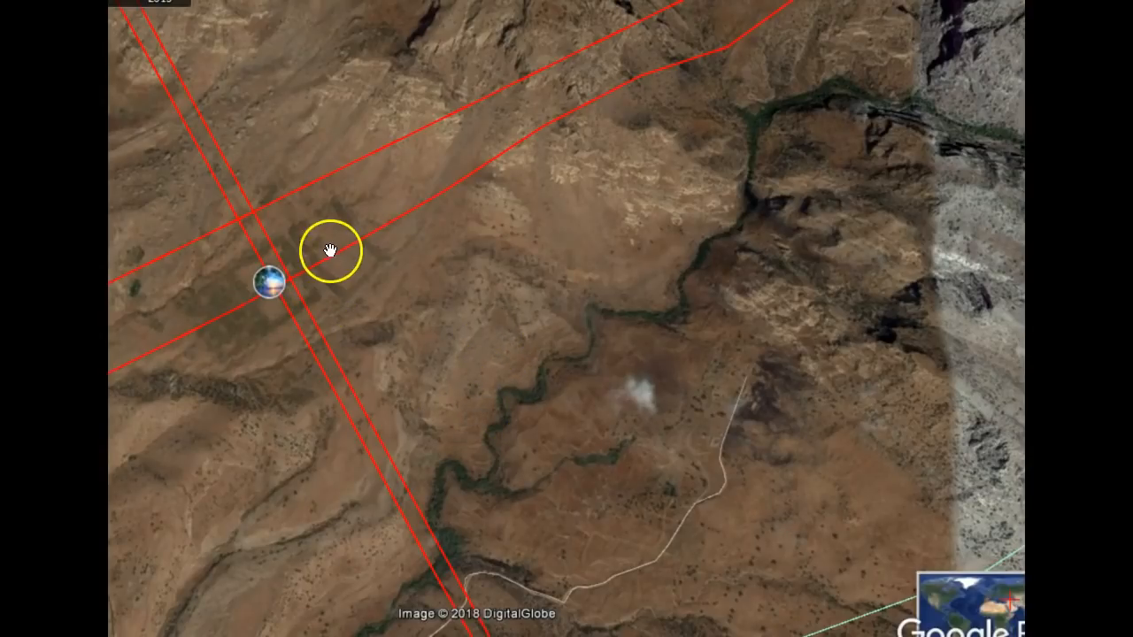
drag(330, 251, 342, 284)
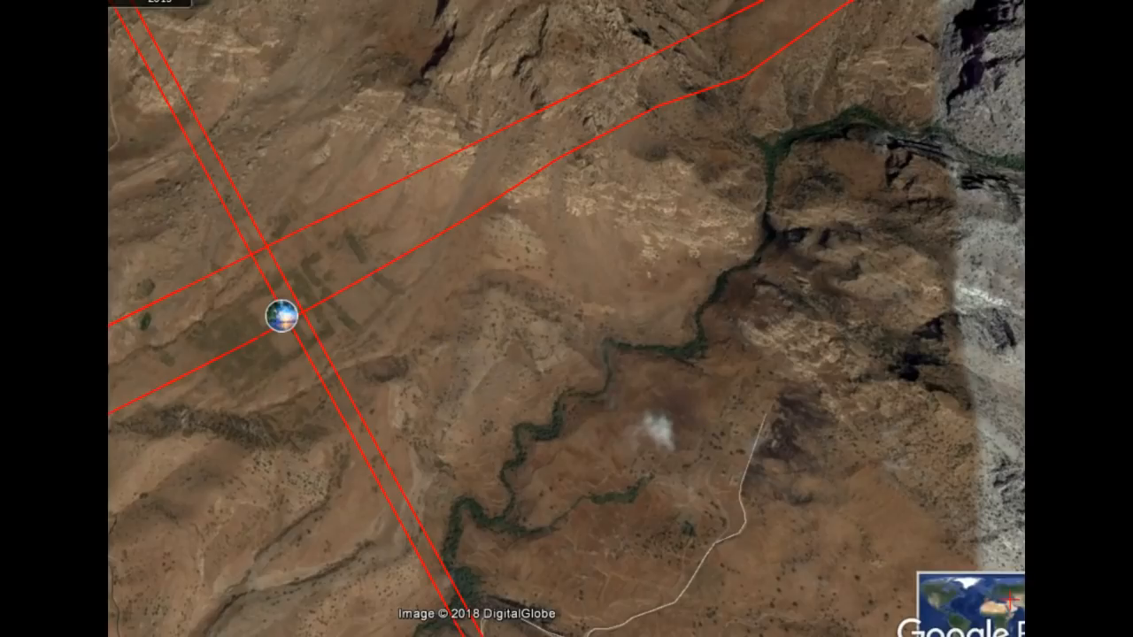
Tilt the terrain into an oblique 3D view and examine the line crossing from the side at close range
key(Up)
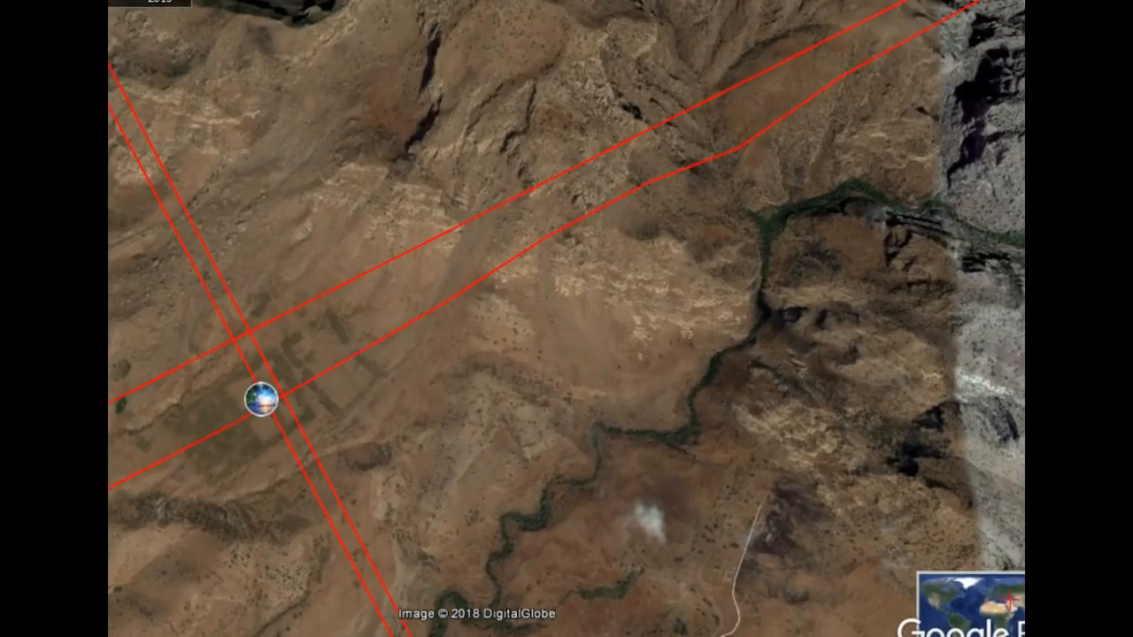
key(ctrl+Up)
drag(914, 205, 834, 86)
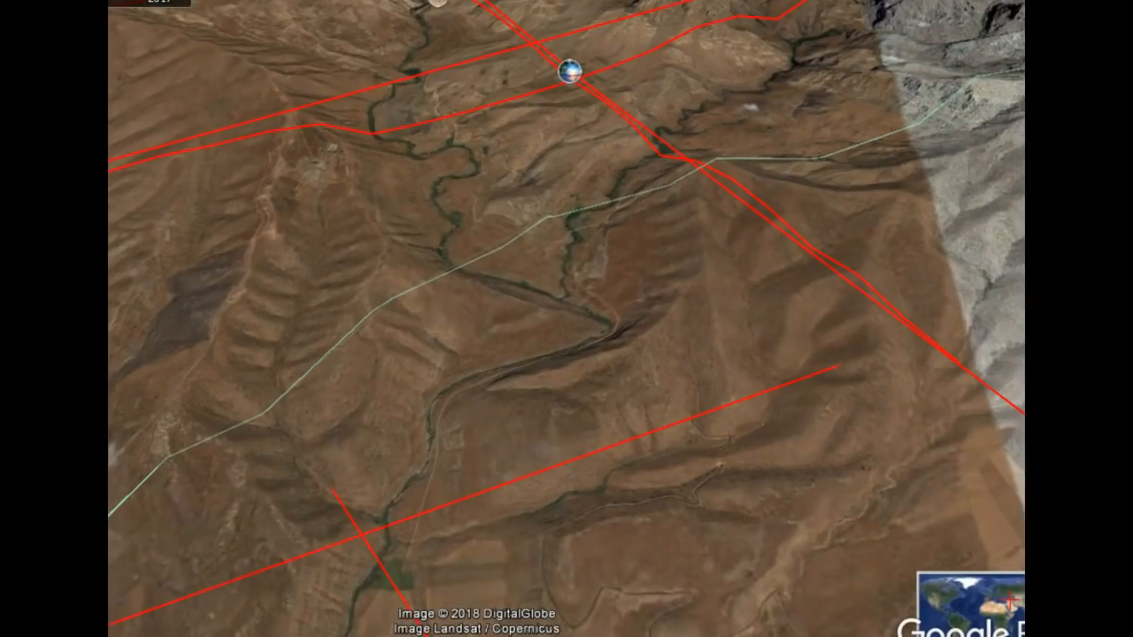
key(ctrl+Up)
drag(827, 204, 709, 172)
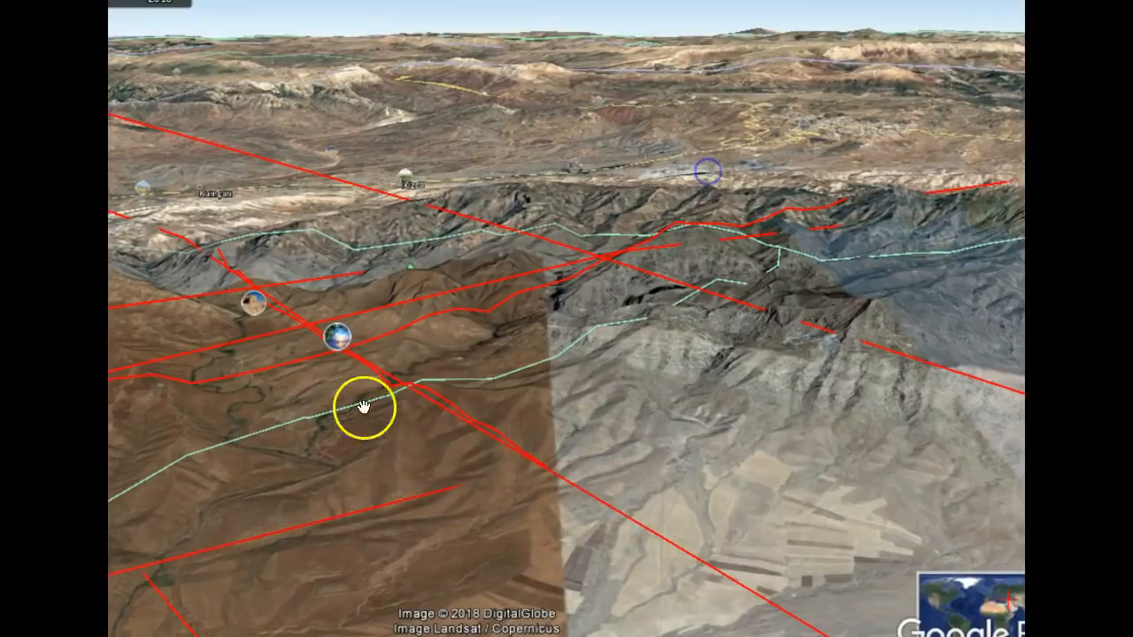
drag(275, 392, 286, 472)
scroll(395, 440, up, 4)
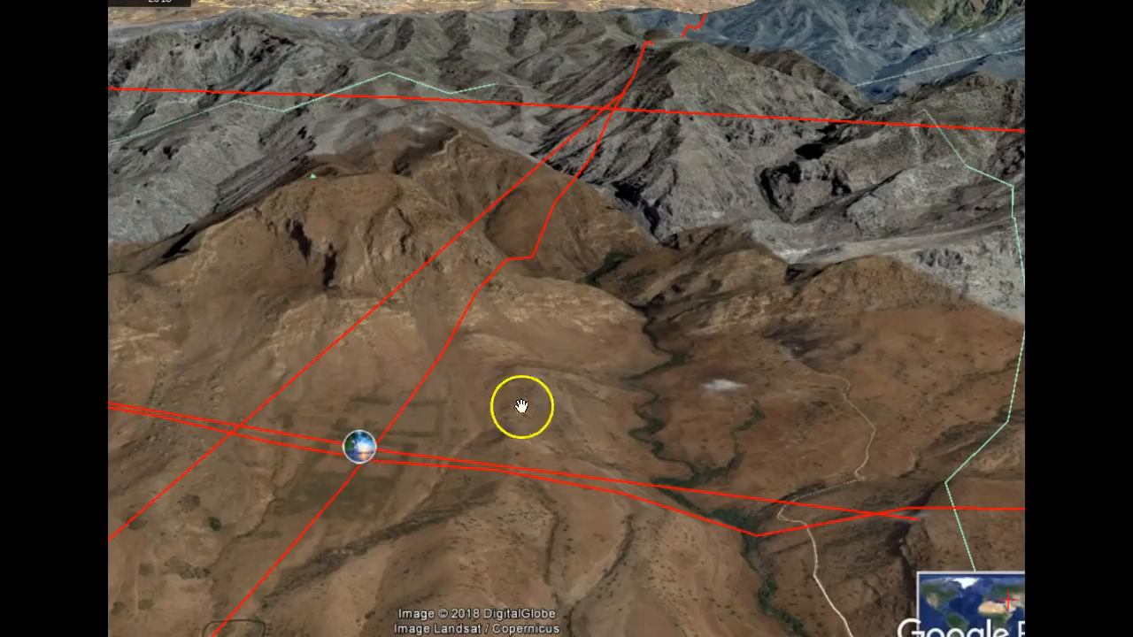
Follow the red lines from the crossing over the mountain ridges towards Cevizdüzü and Kemerli
drag(664, 438, 585, 522)
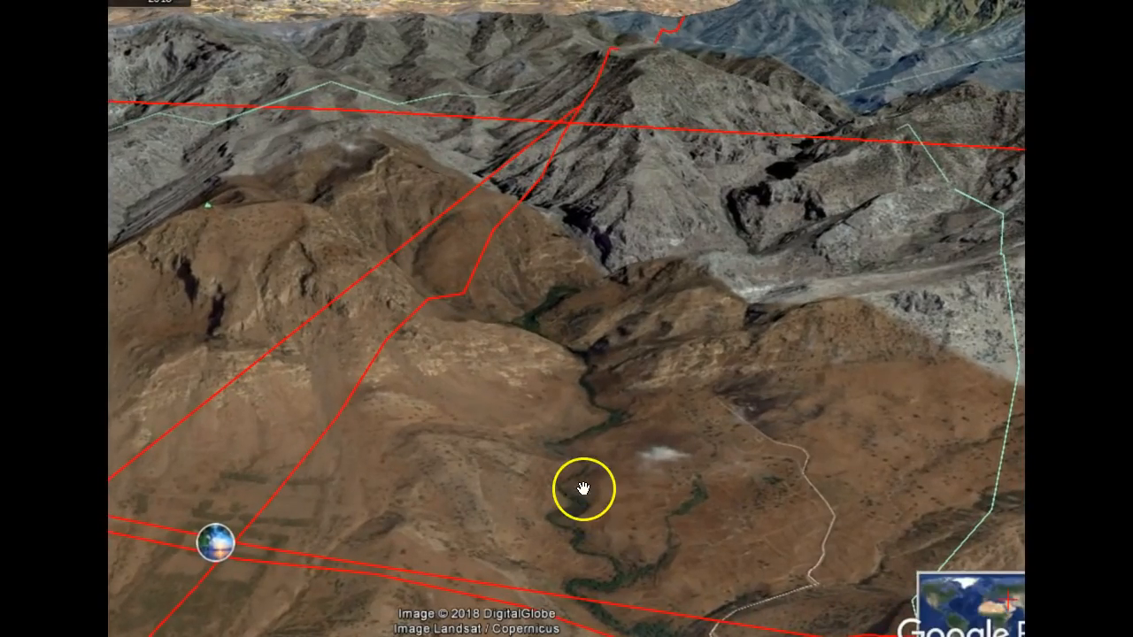
drag(602, 443, 703, 551)
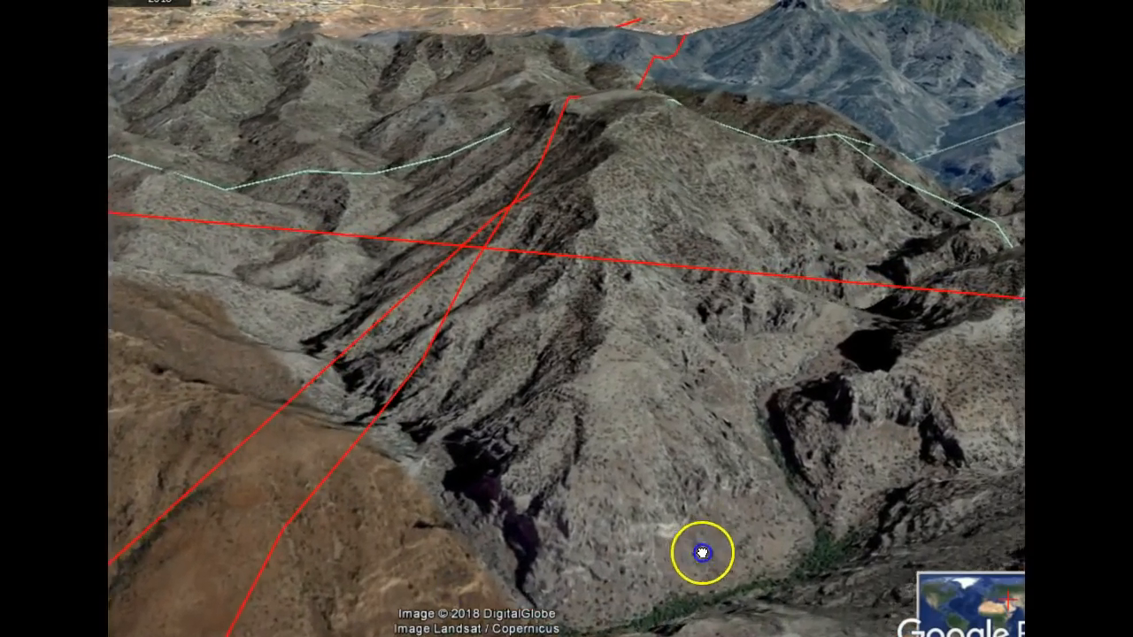
scroll(714, 553, down, 2)
scroll(713, 553, down, 2)
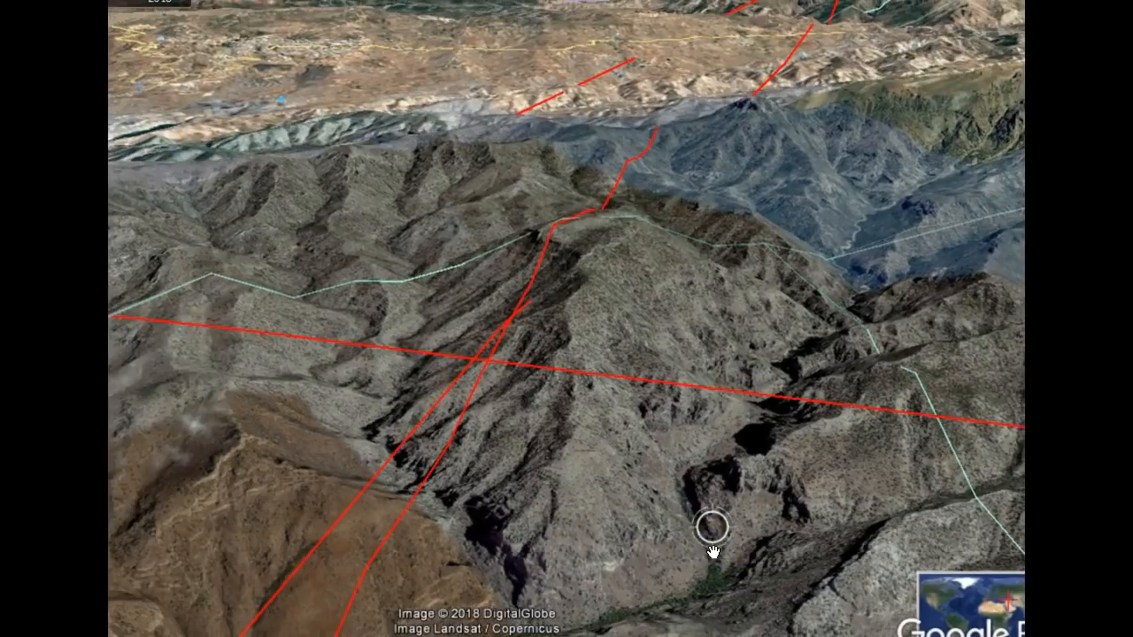
drag(729, 557, 569, 620)
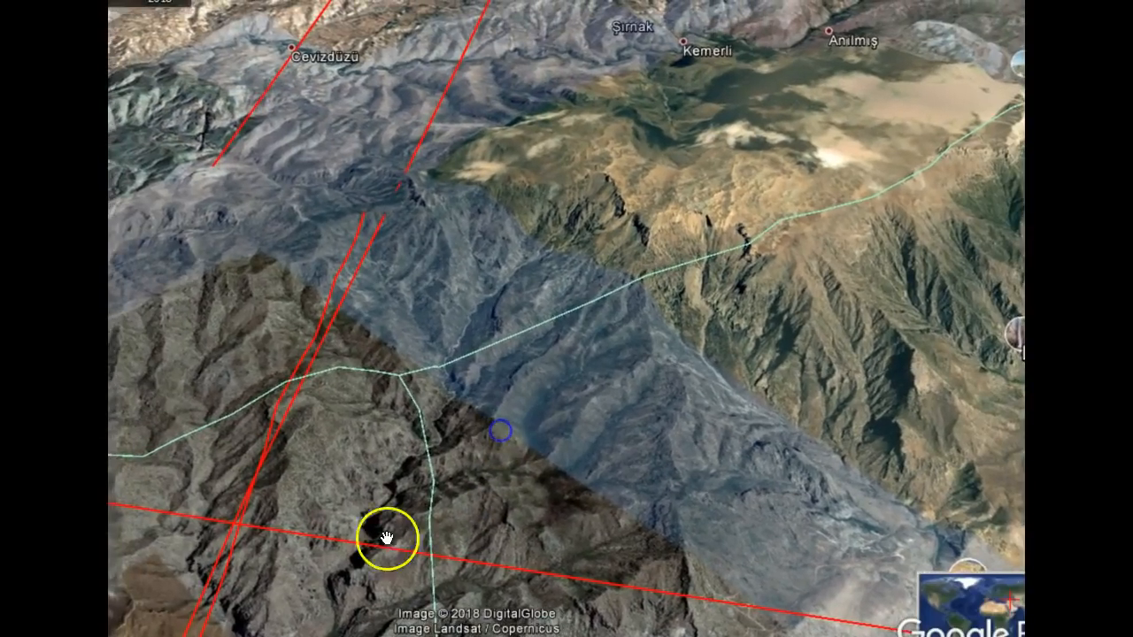
drag(387, 537, 471, 417)
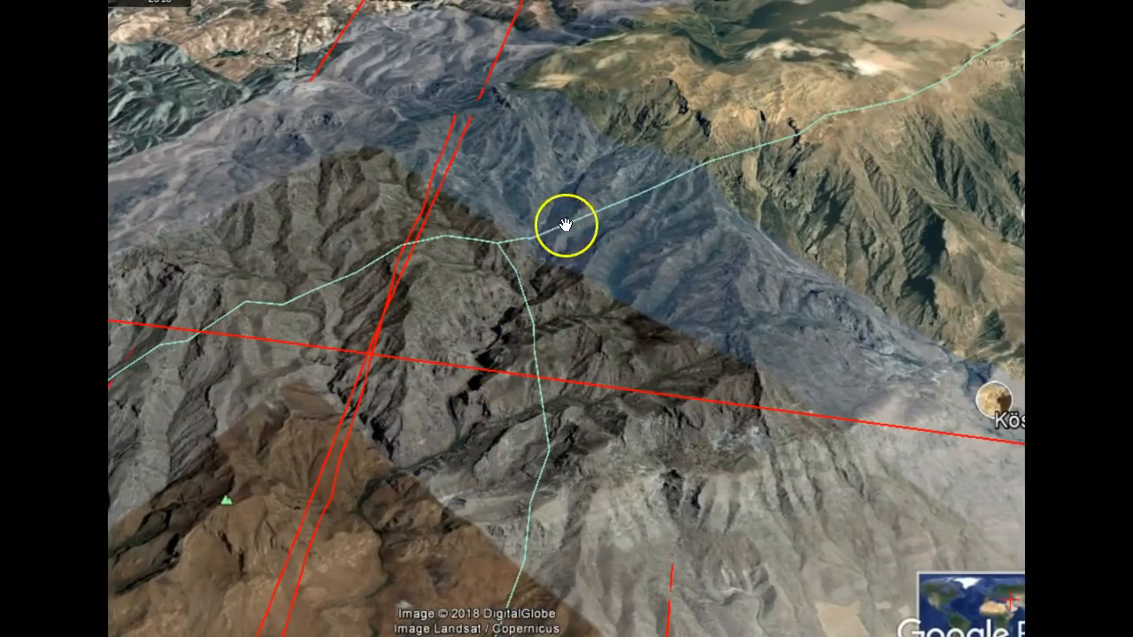
mouse_move(580, 188)
mouse_down()
mouse_move(559, 334)
mouse_move(501, 497)
mouse_move(508, 569)
mouse_up()
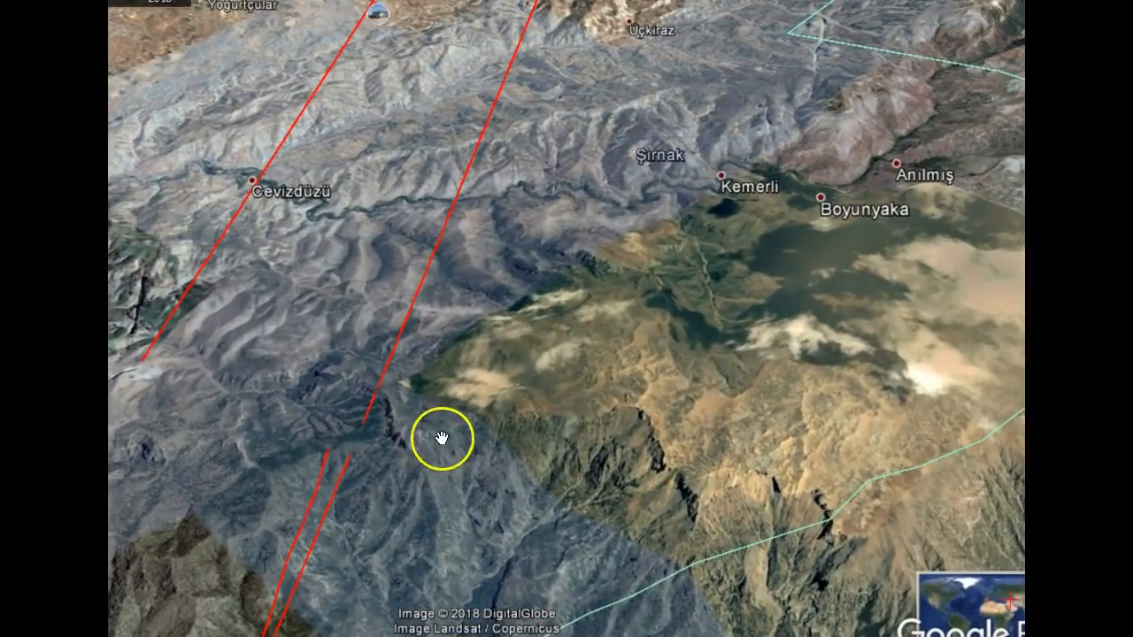
Inspect the rocky peak beside the green ridge from both sides, ending close to the bare patches on its wooded slope
scroll(442, 437, up, 5)
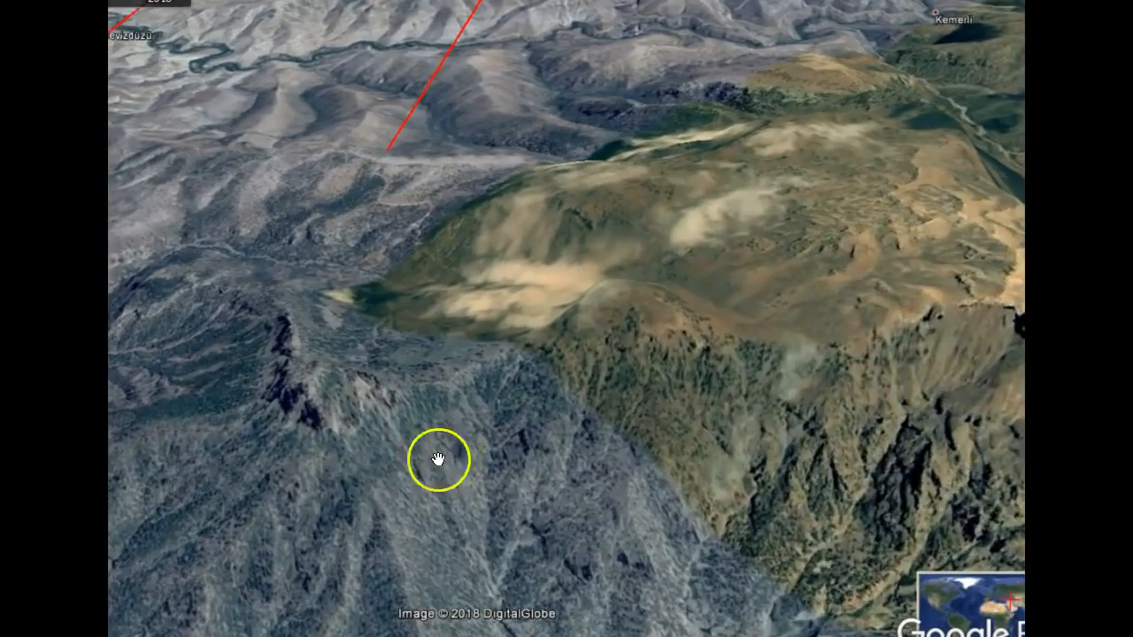
drag(438, 459, 466, 597)
scroll(433, 576, up, 3)
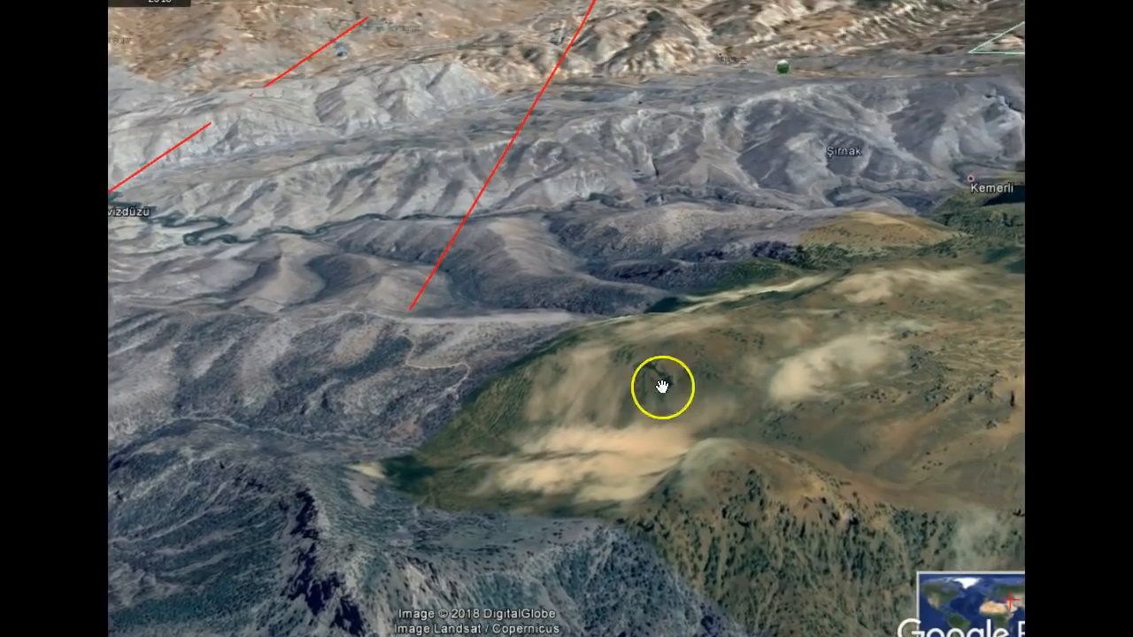
drag(663, 387, 682, 230)
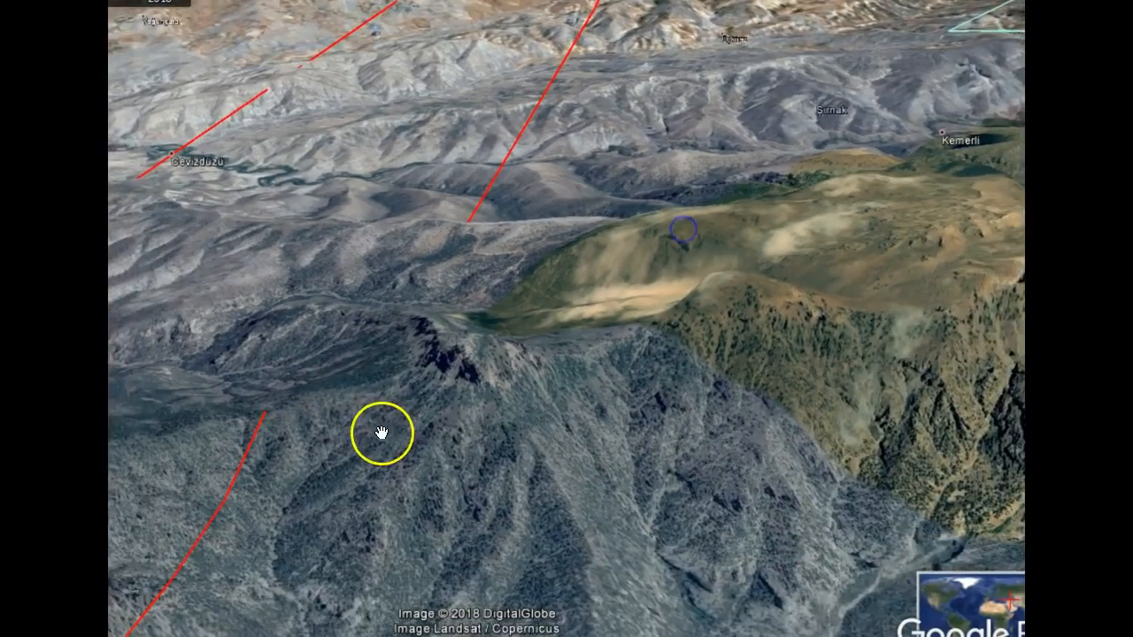
scroll(521, 435, up, 4)
drag(681, 346, 430, 144)
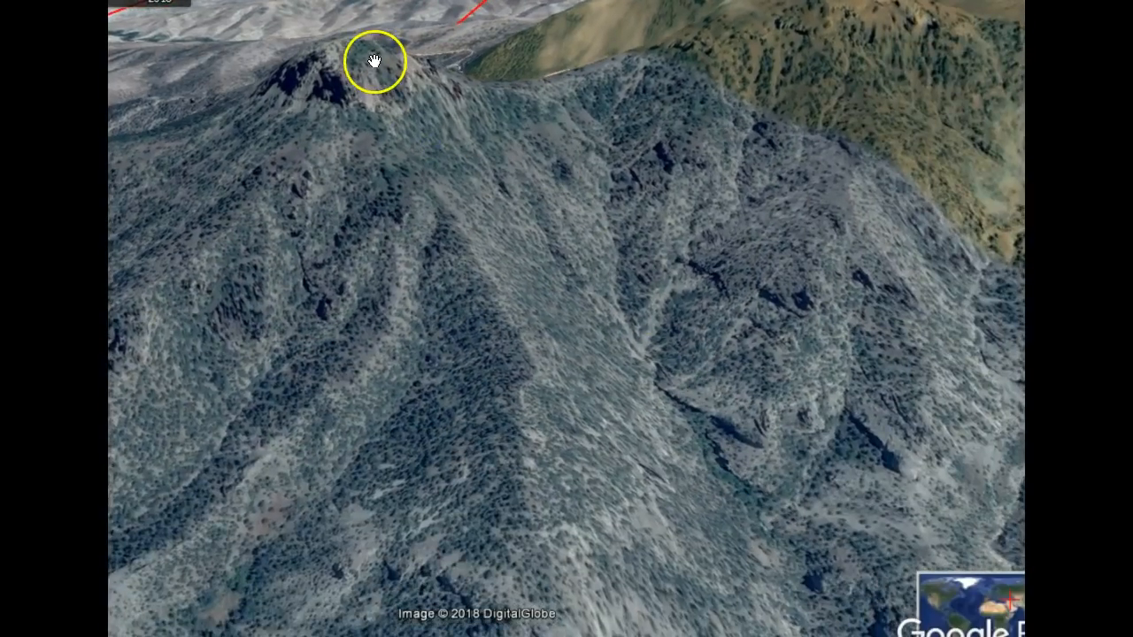
drag(369, 56, 408, 243)
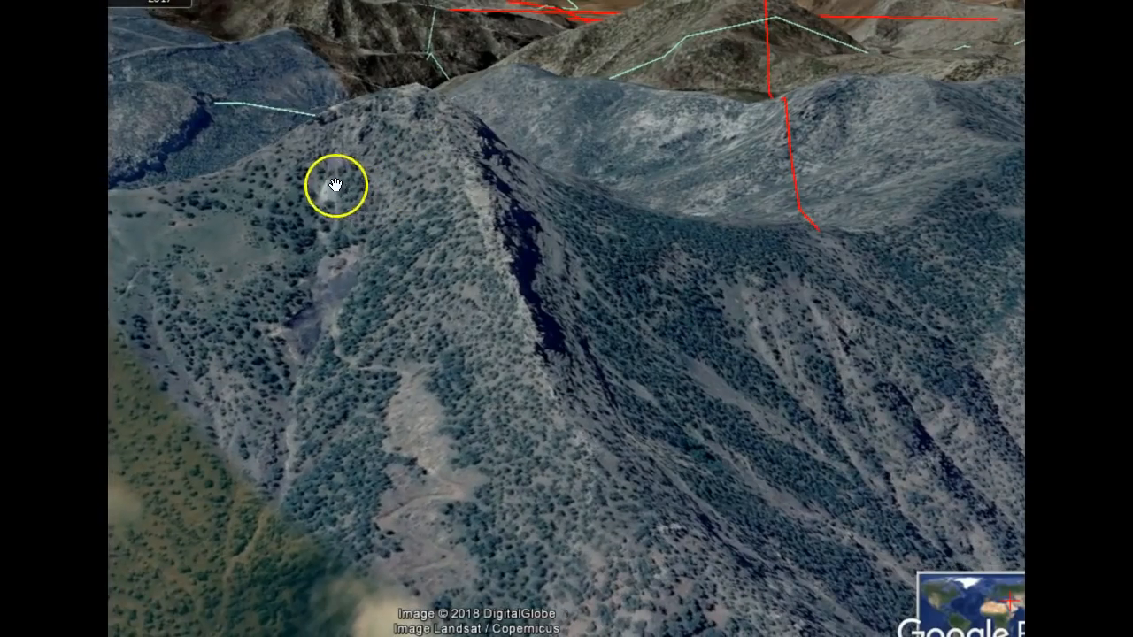
drag(331, 253, 450, 353)
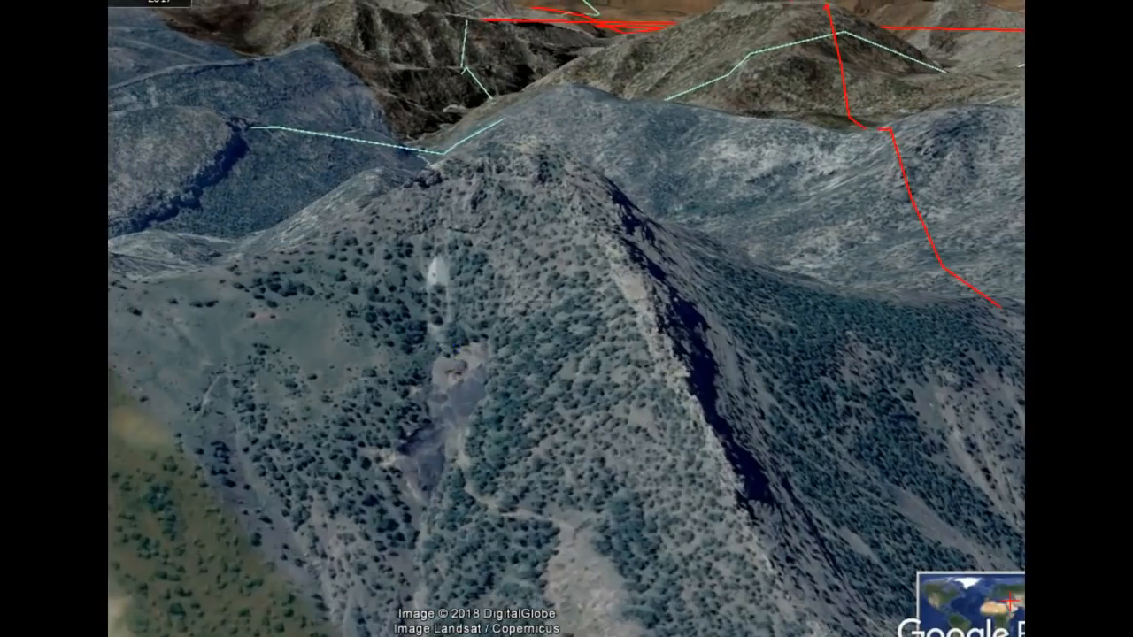
scroll(438, 297, up, 3)
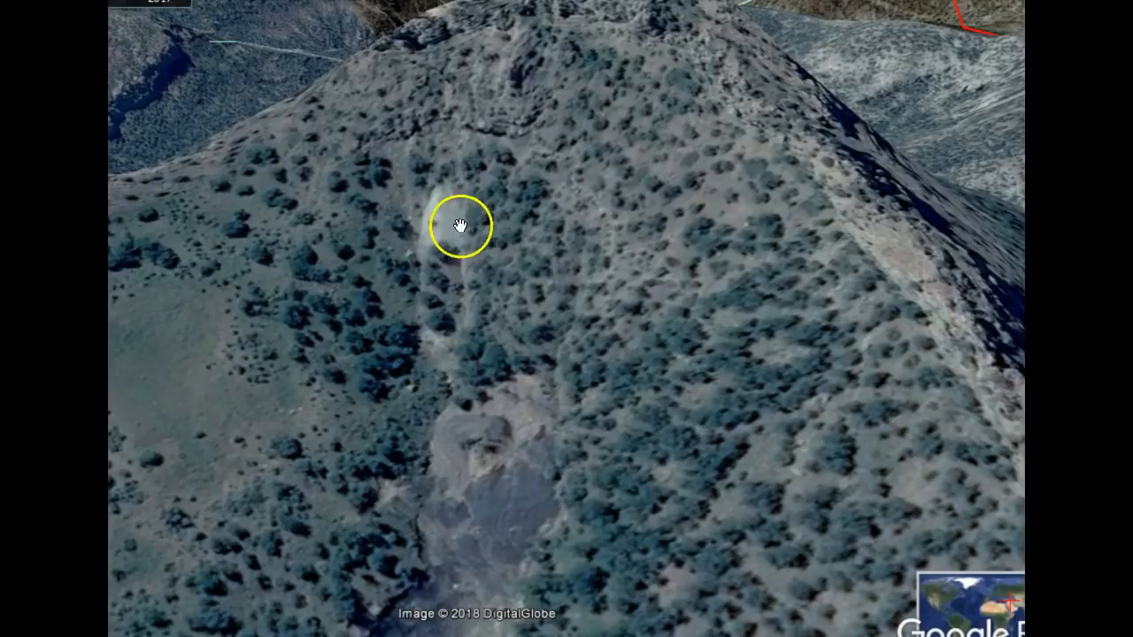
Pull back from the wooded slope to view the rocky peak in relation to the red lines and photo markers
scroll(491, 319, down, 5)
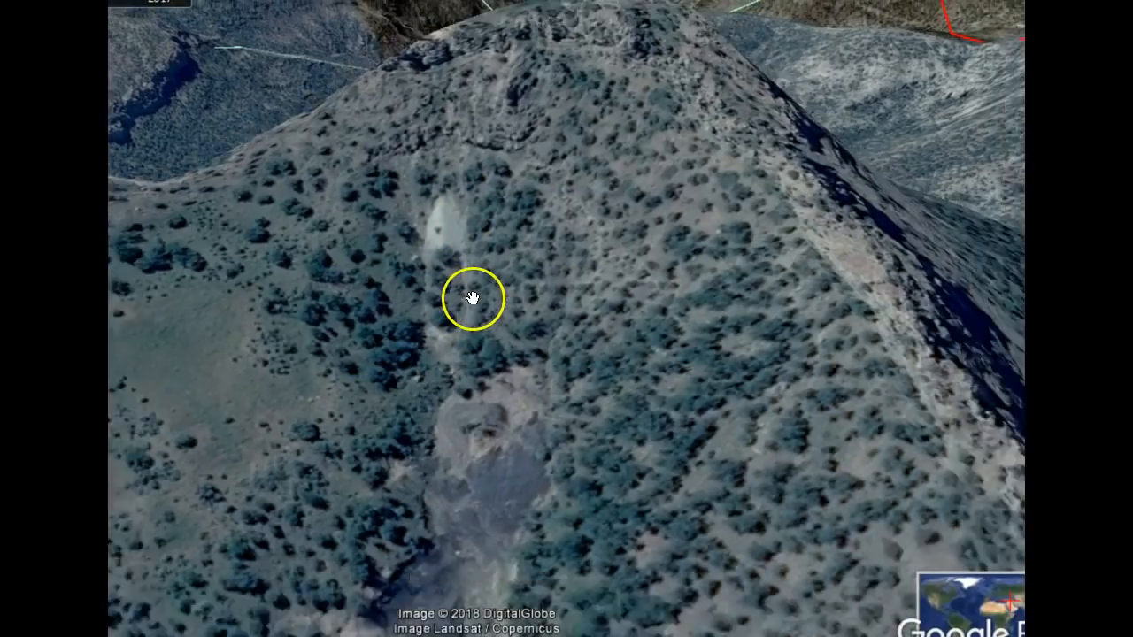
scroll(496, 330, down, 3)
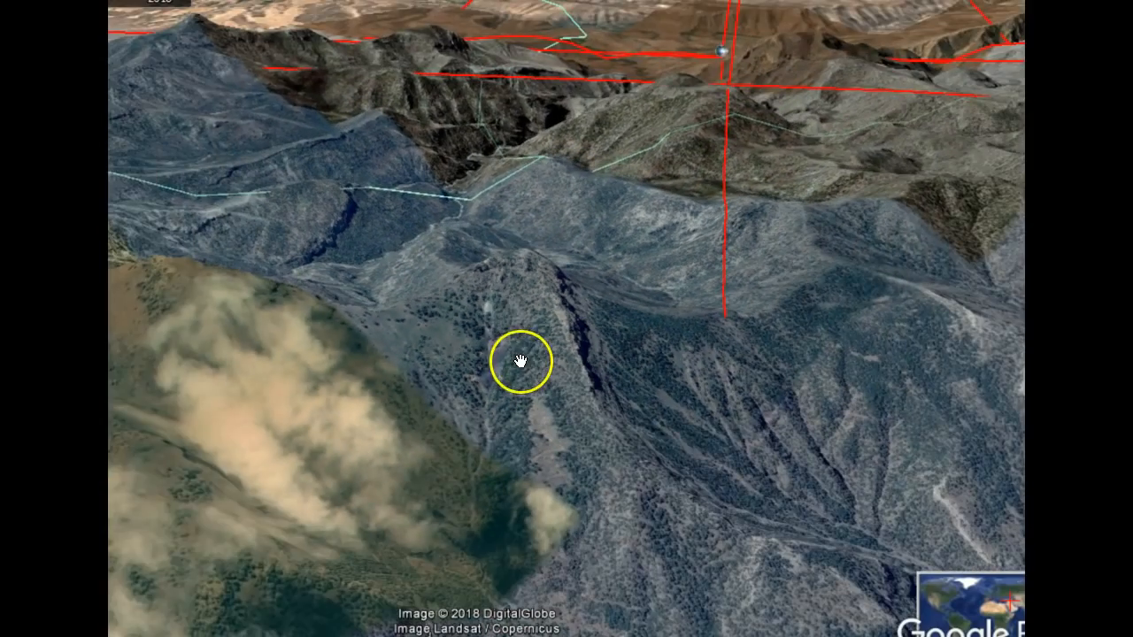
scroll(528, 359, down, 4)
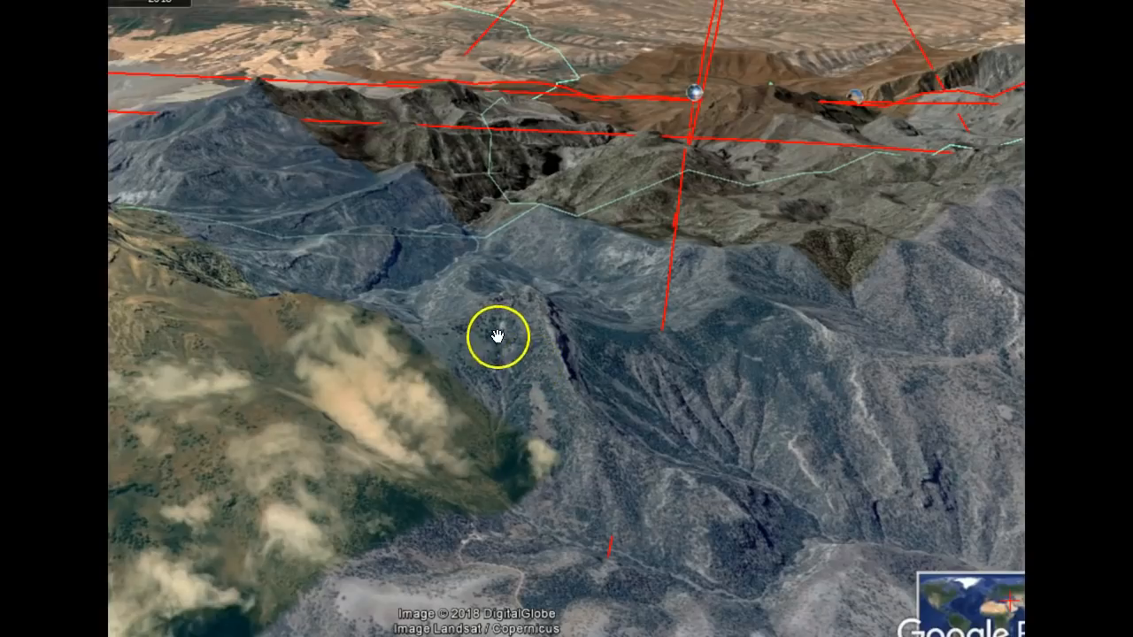
scroll(450, 328, down, 3)
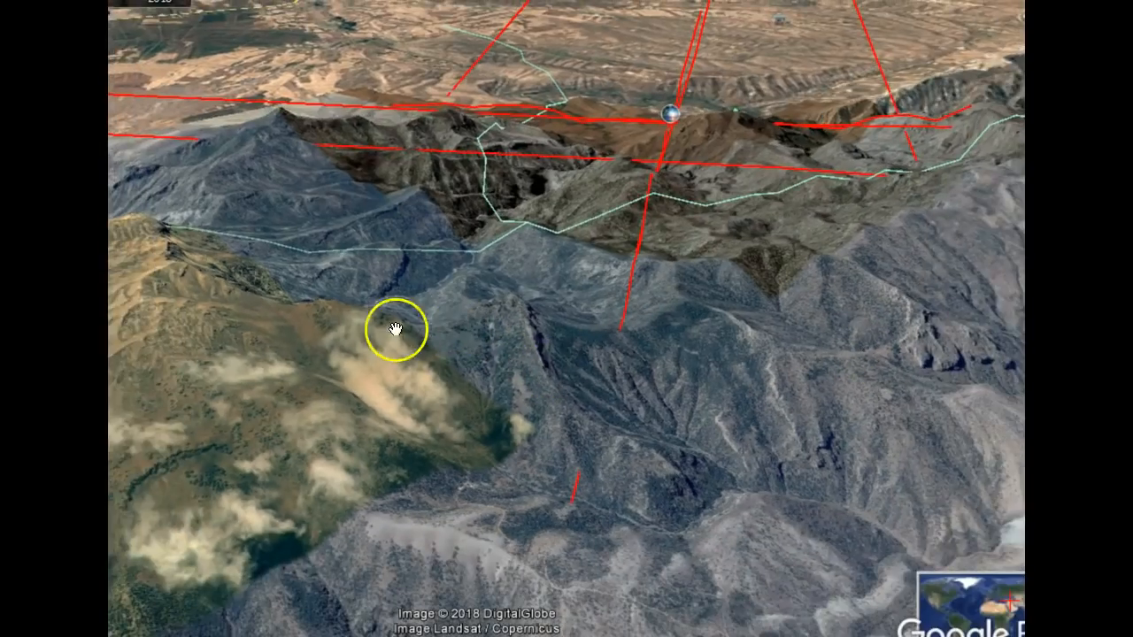
Return to close range over the pale elongated patch above the bare ground on the wooded slope
scroll(492, 328, up, 5)
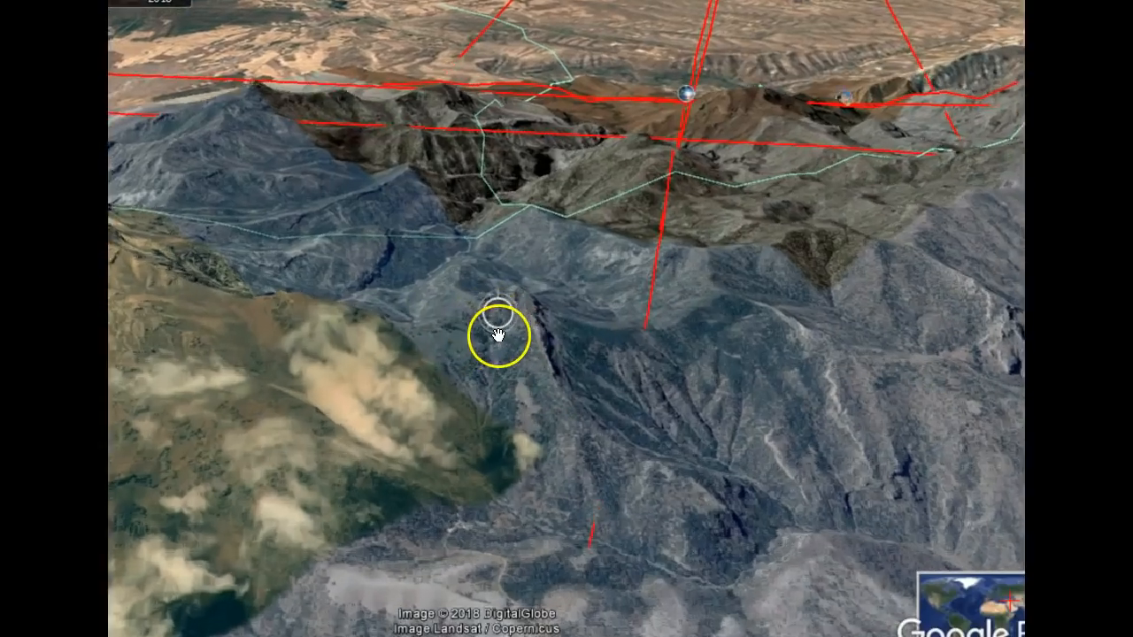
scroll(496, 346, up, 5)
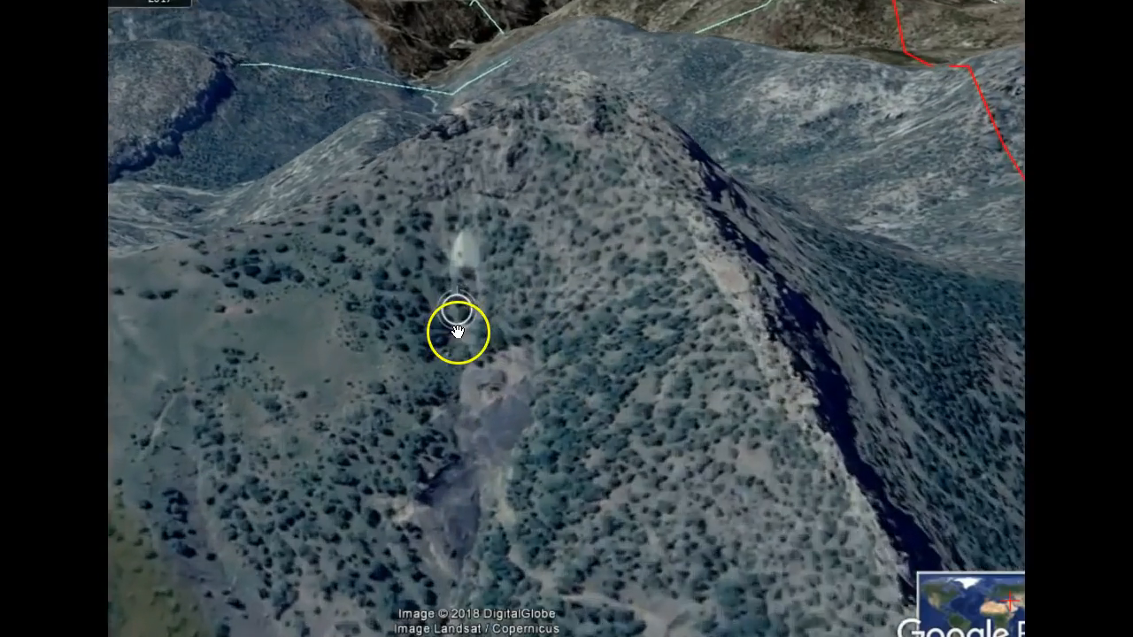
scroll(457, 331, up, 3)
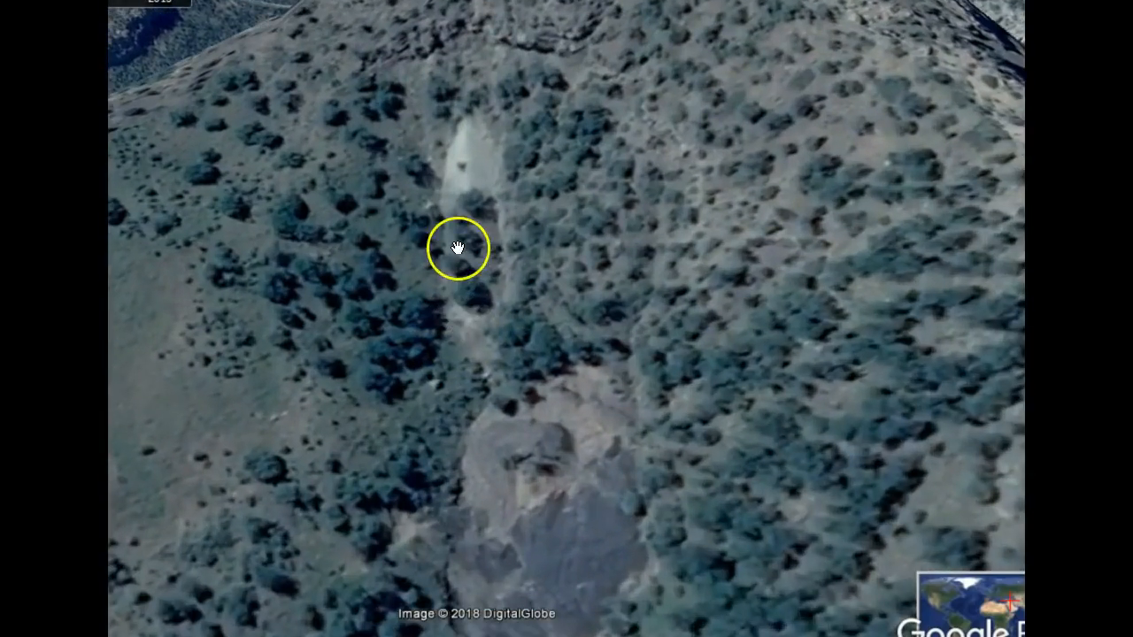
scroll(460, 329, up, 3)
click(463, 338)
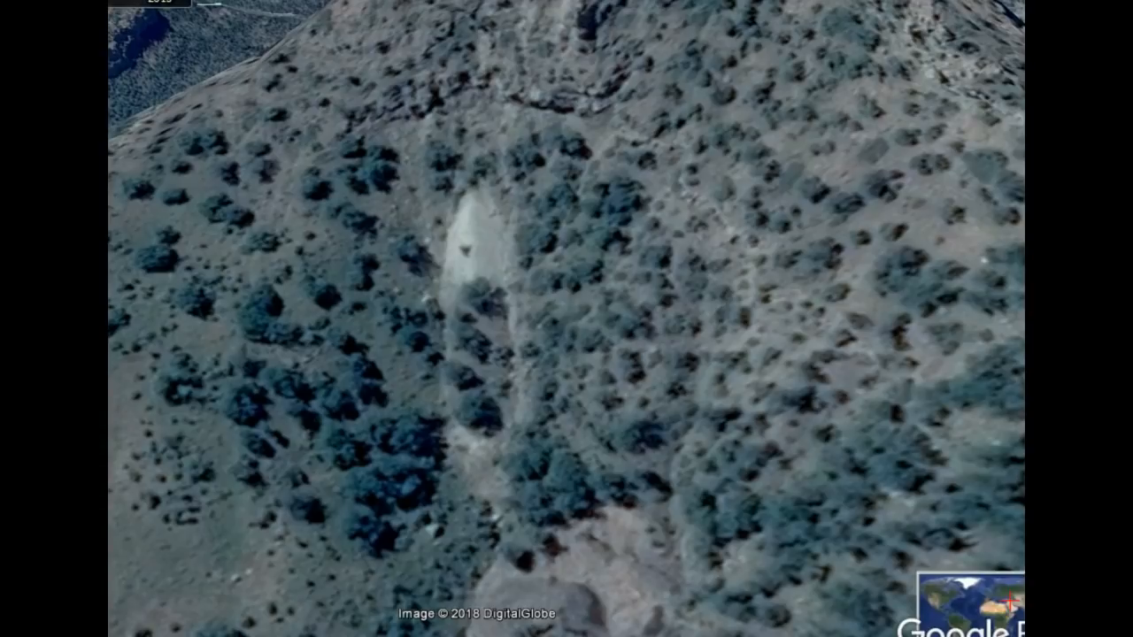
Measure the length and width of the pale elongated outline in feet with the Ruler, and clear the measurement
click(374, 590)
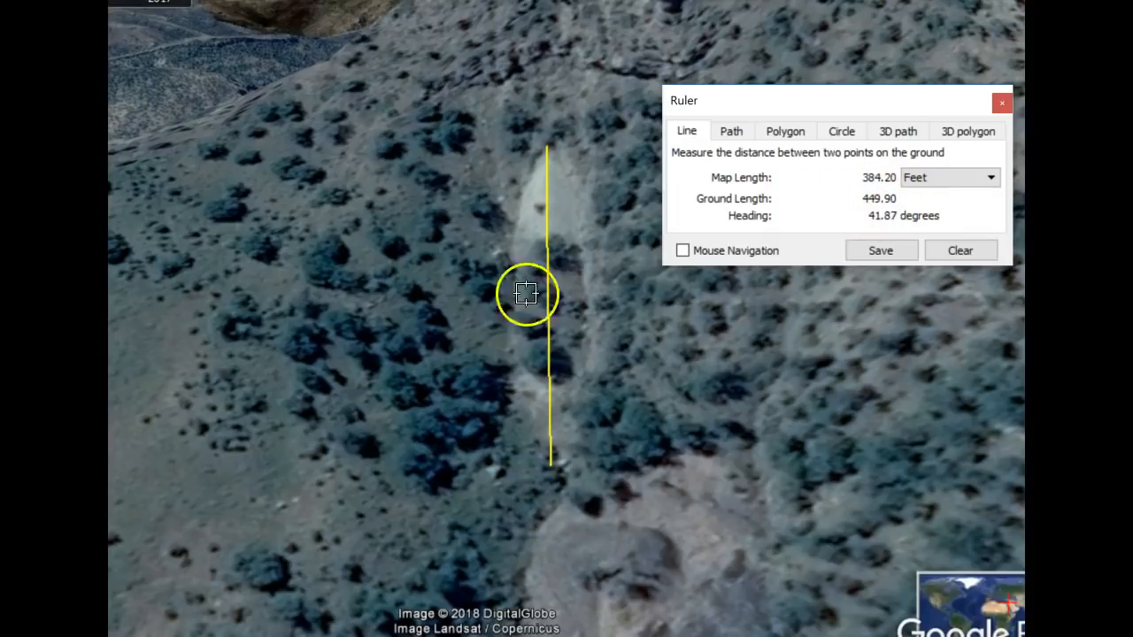
click(558, 465)
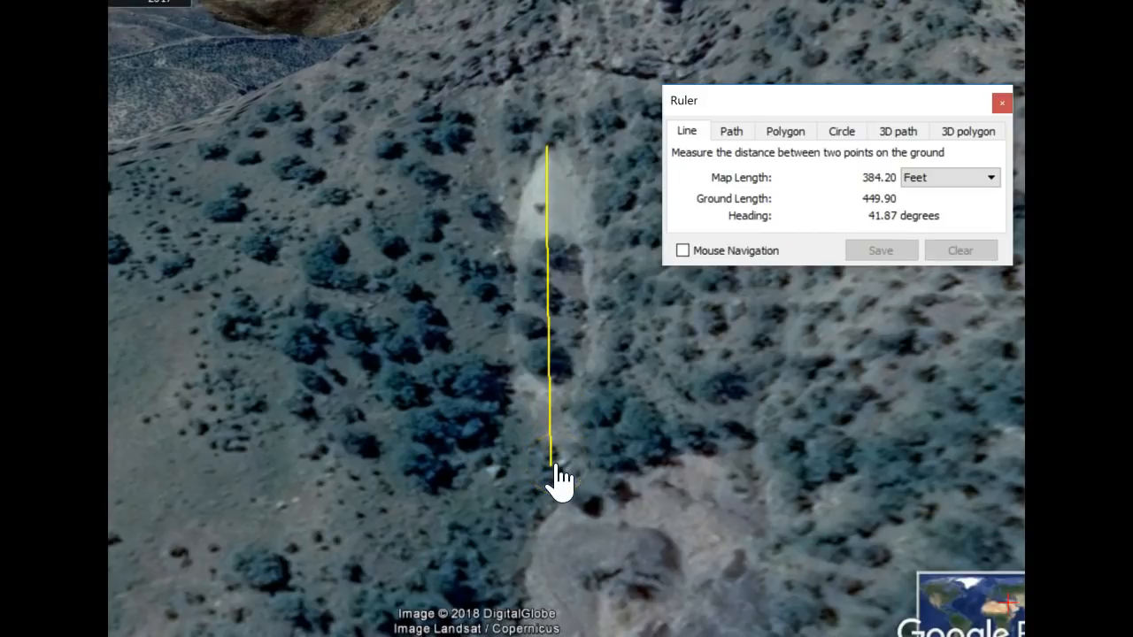
click(799, 457)
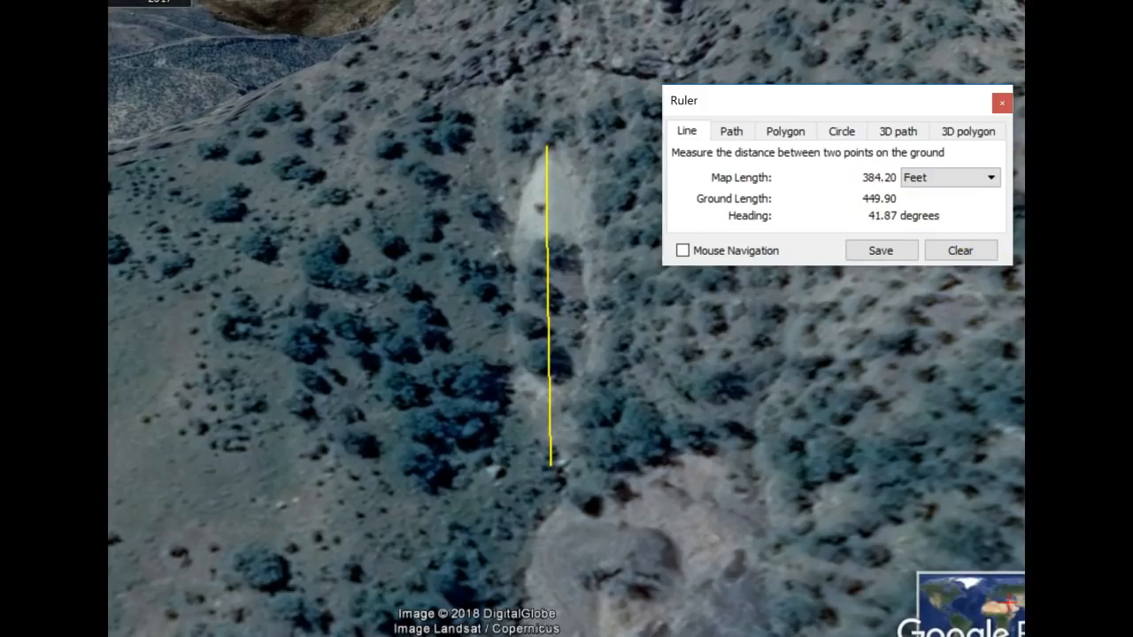
click(835, 498)
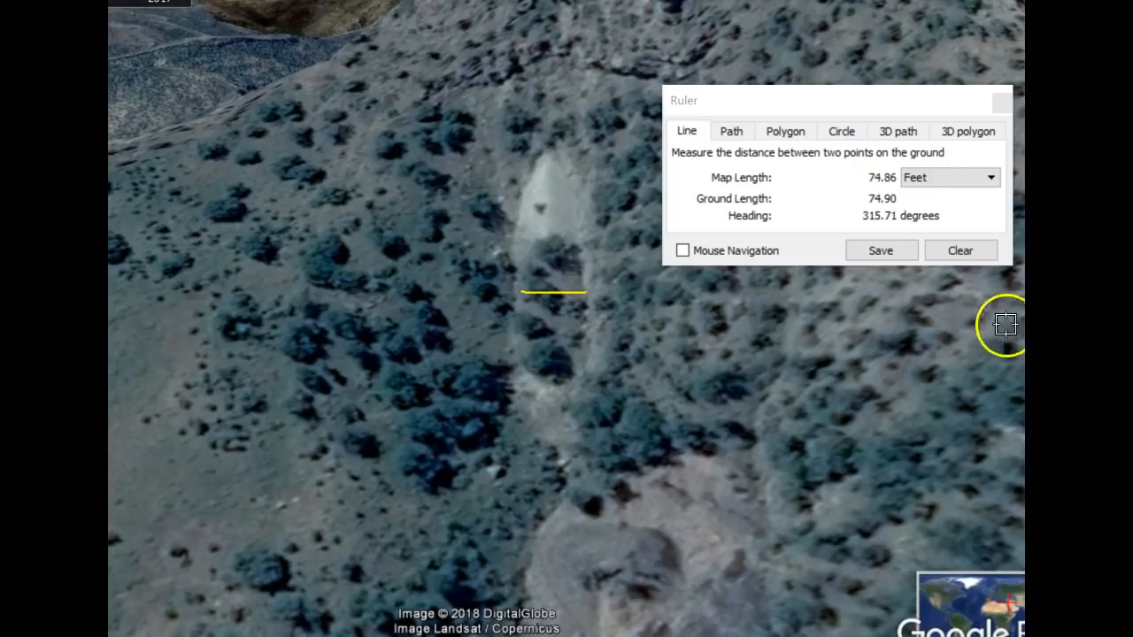
click(978, 255)
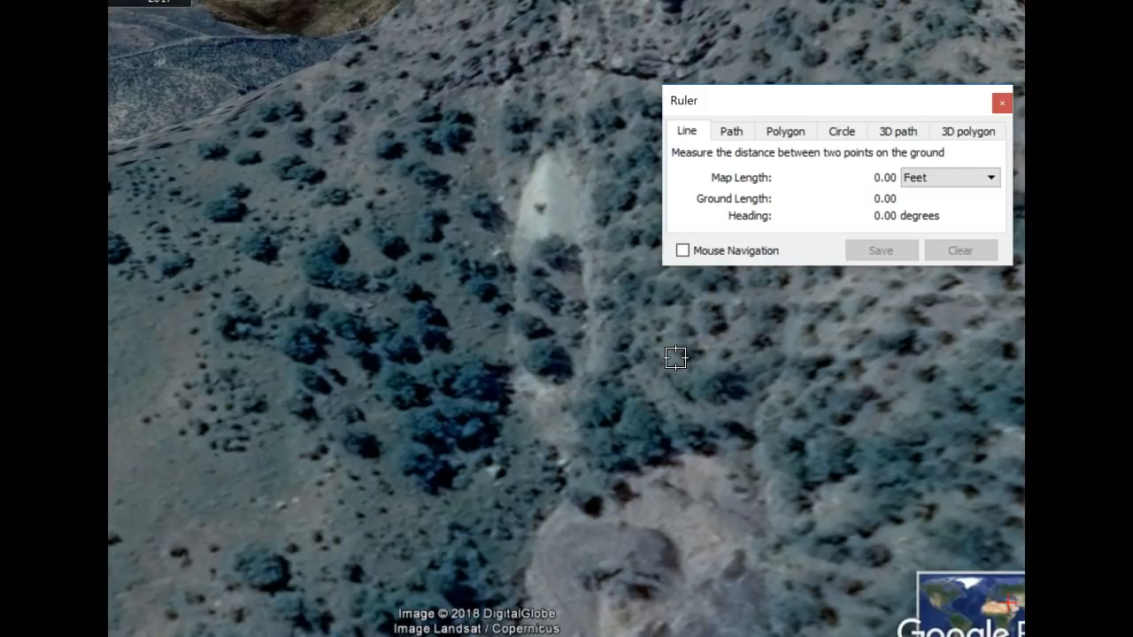
click(998, 105)
Circle around the rocky peak and approach its crest from the side opposite the green valley plain
drag(545, 232, 489, 242)
scroll(490, 243, down, 2)
drag(660, 221, 665, 337)
scroll(664, 255, down, 4)
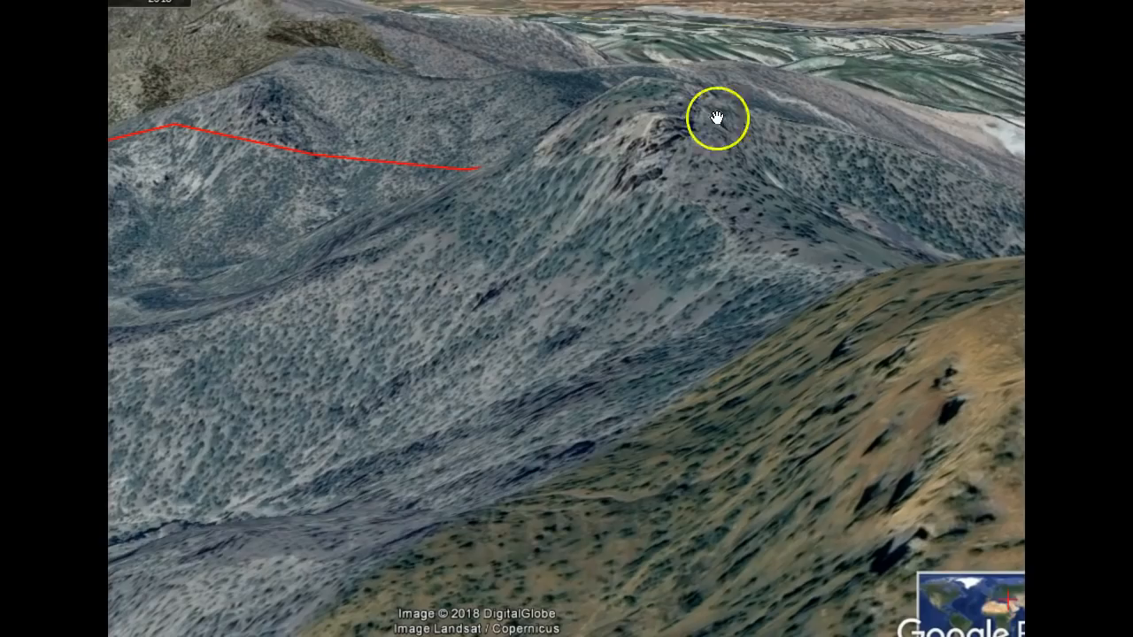
drag(662, 127, 567, 381)
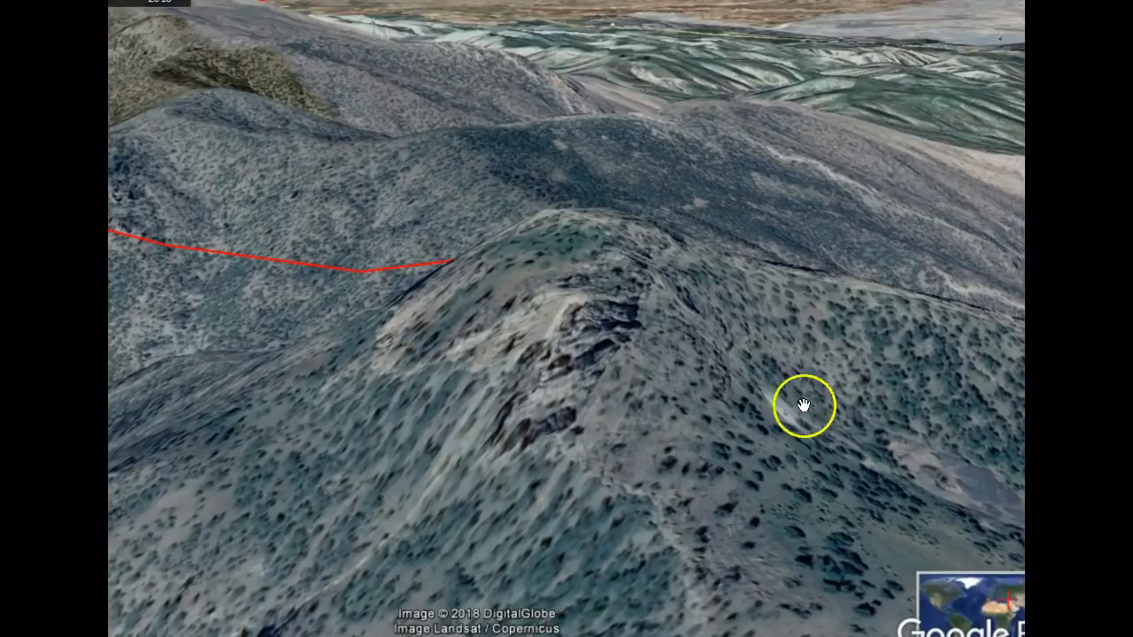
drag(703, 360, 787, 430)
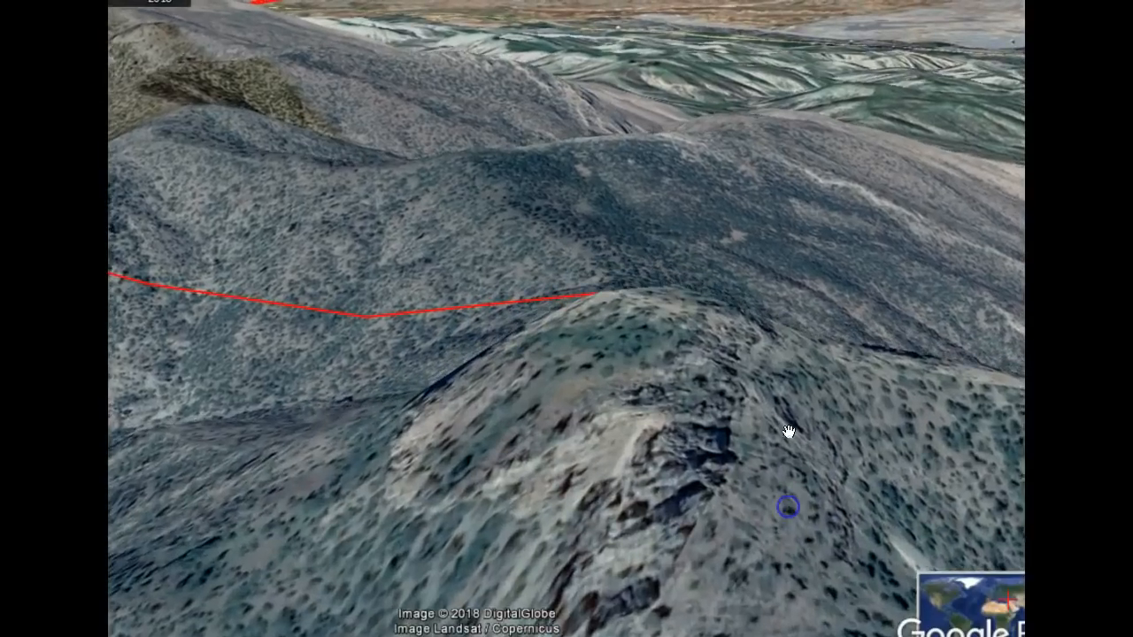
Examine the peak's rock outcrops and shadowed cliff edge from a steep overhead angle, keeping the pale patch in view
middle_drag(787, 430, 759, 120)
drag(760, 120, 675, 605)
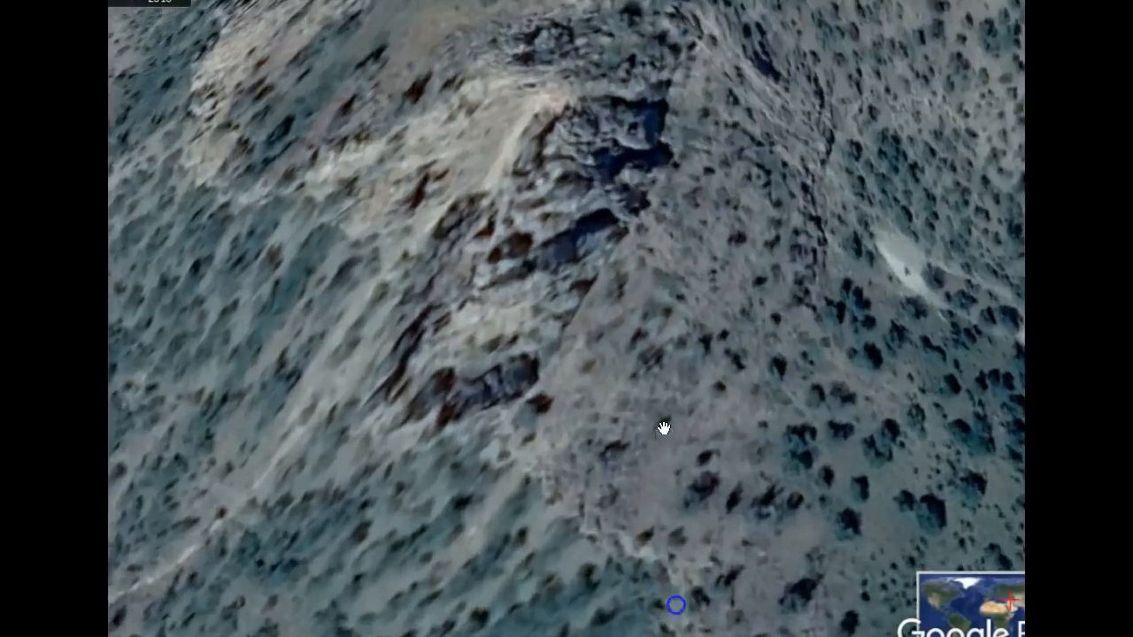
middle_drag(628, 307, 842, 236)
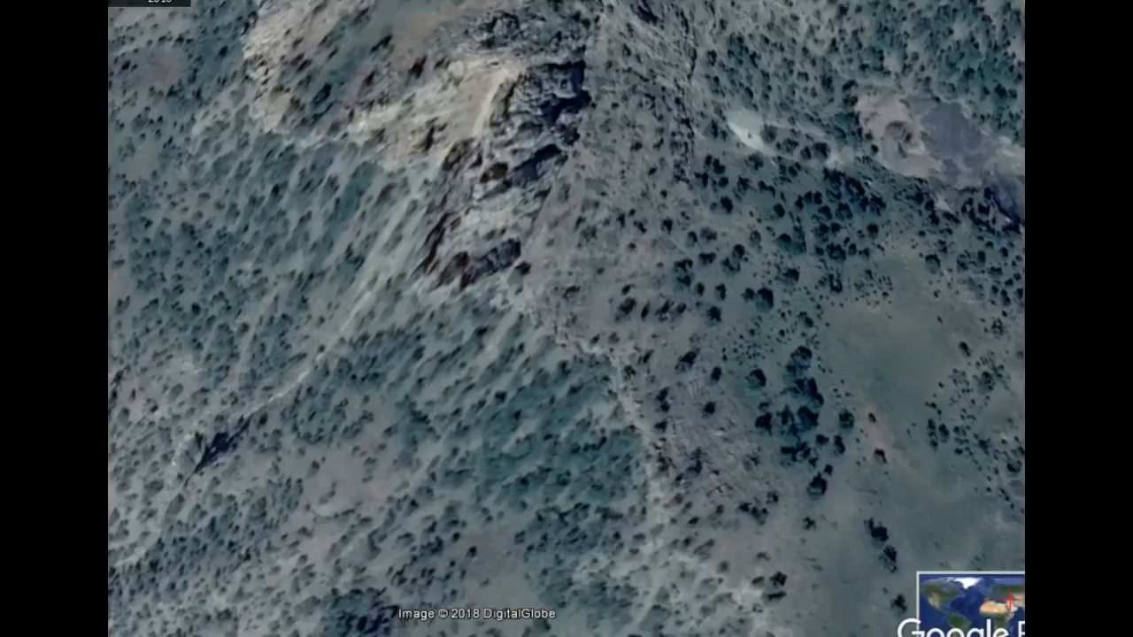
drag(647, 94, 683, 506)
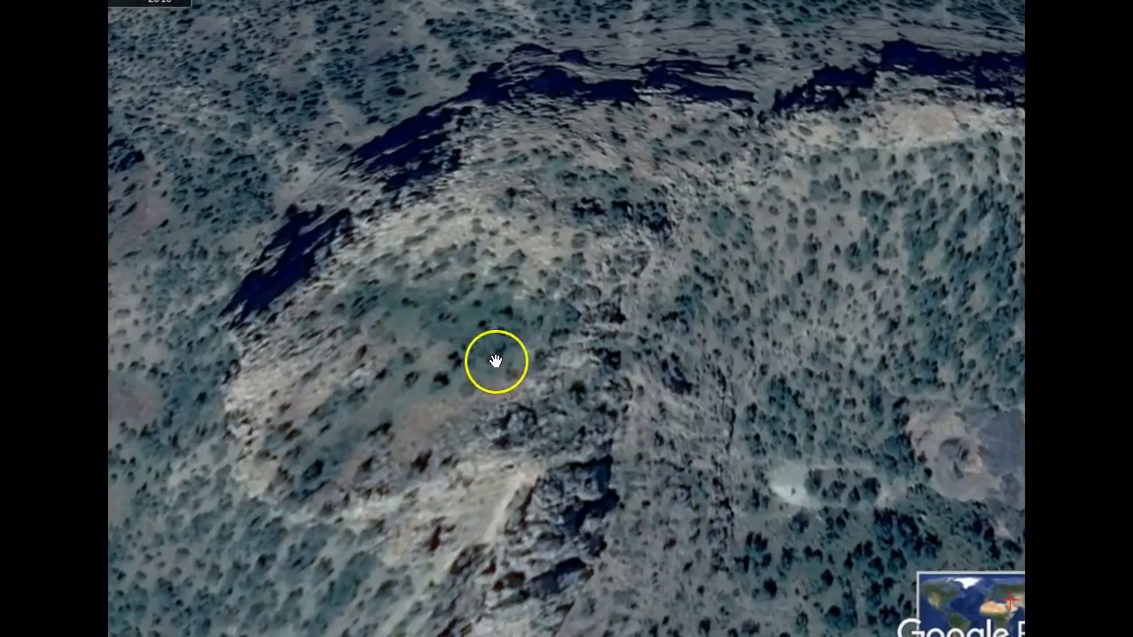
drag(523, 372, 525, 442)
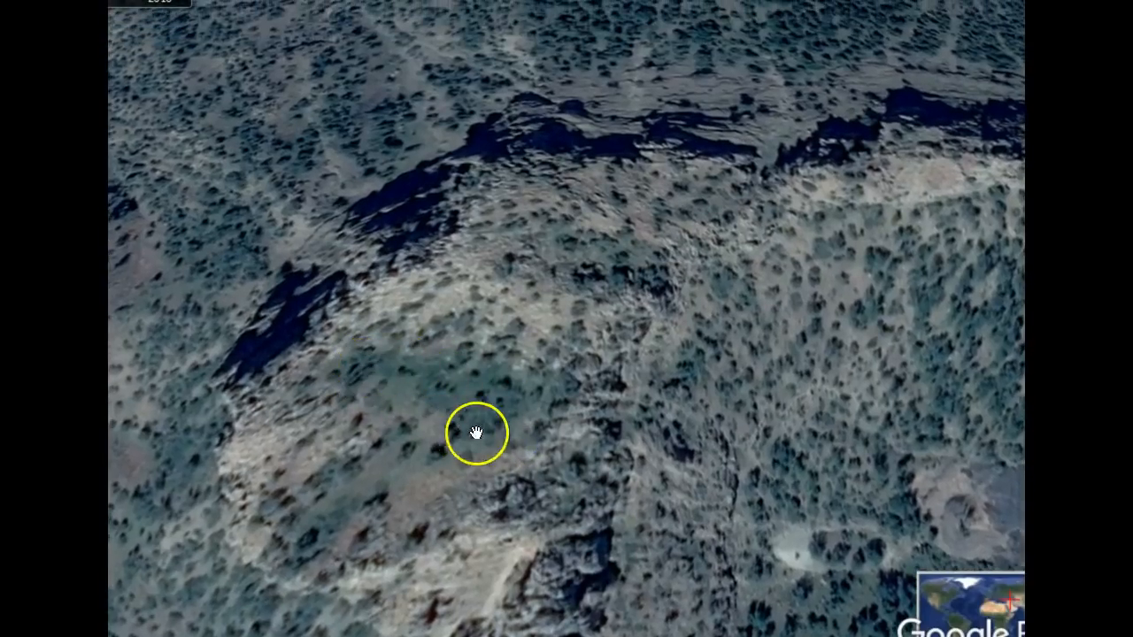